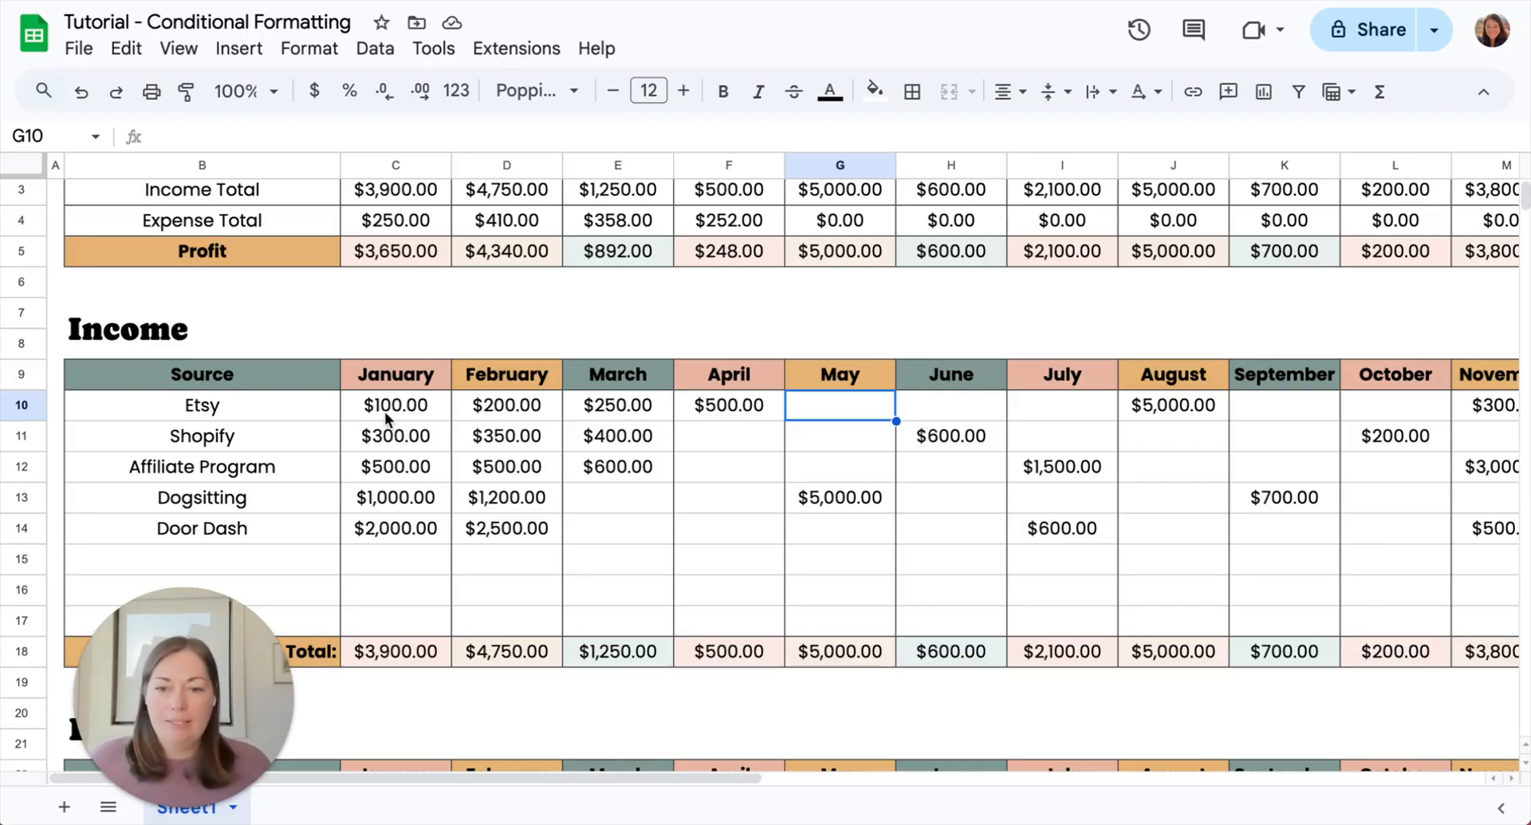
- Select the monthly income amounts in C10:N14 and open the conditional formatting rules for that range
scroll(396, 423, up, 1)
scroll(396, 423, down, 1)
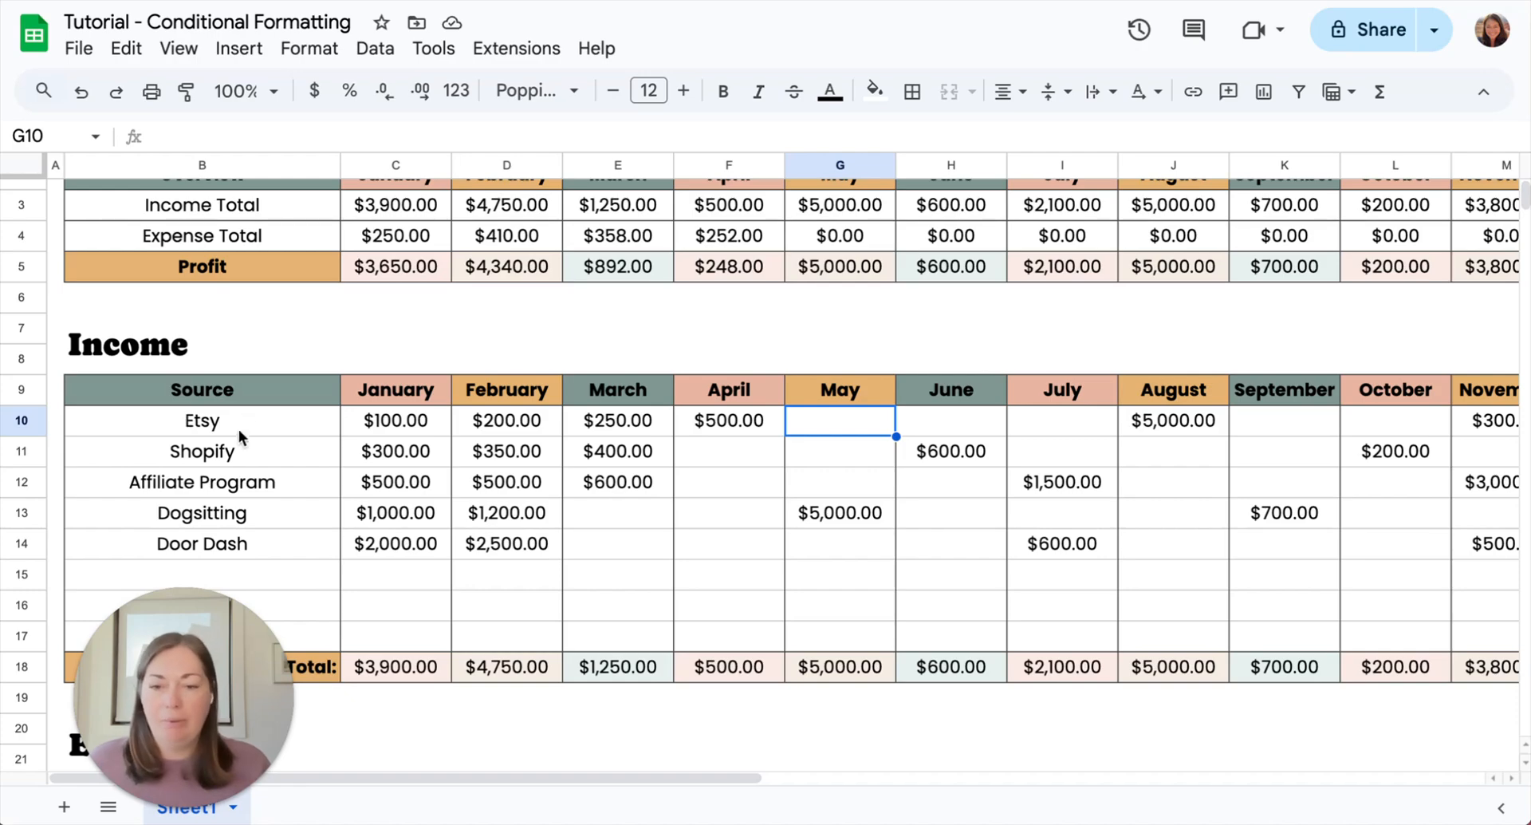
click(384, 423)
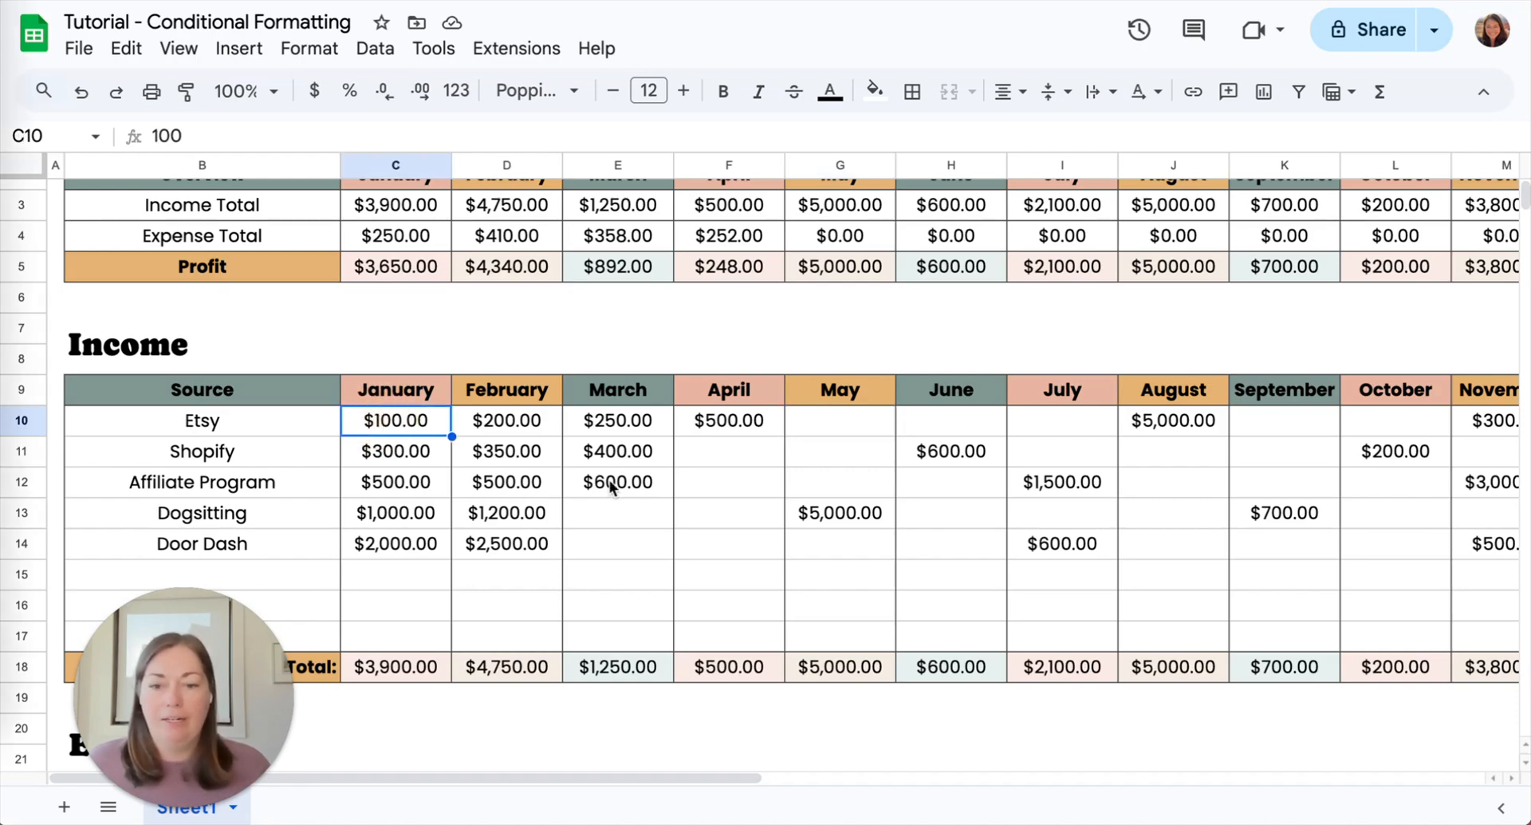
scroll(733, 546, right, 1)
scroll(812, 555, right, 3)
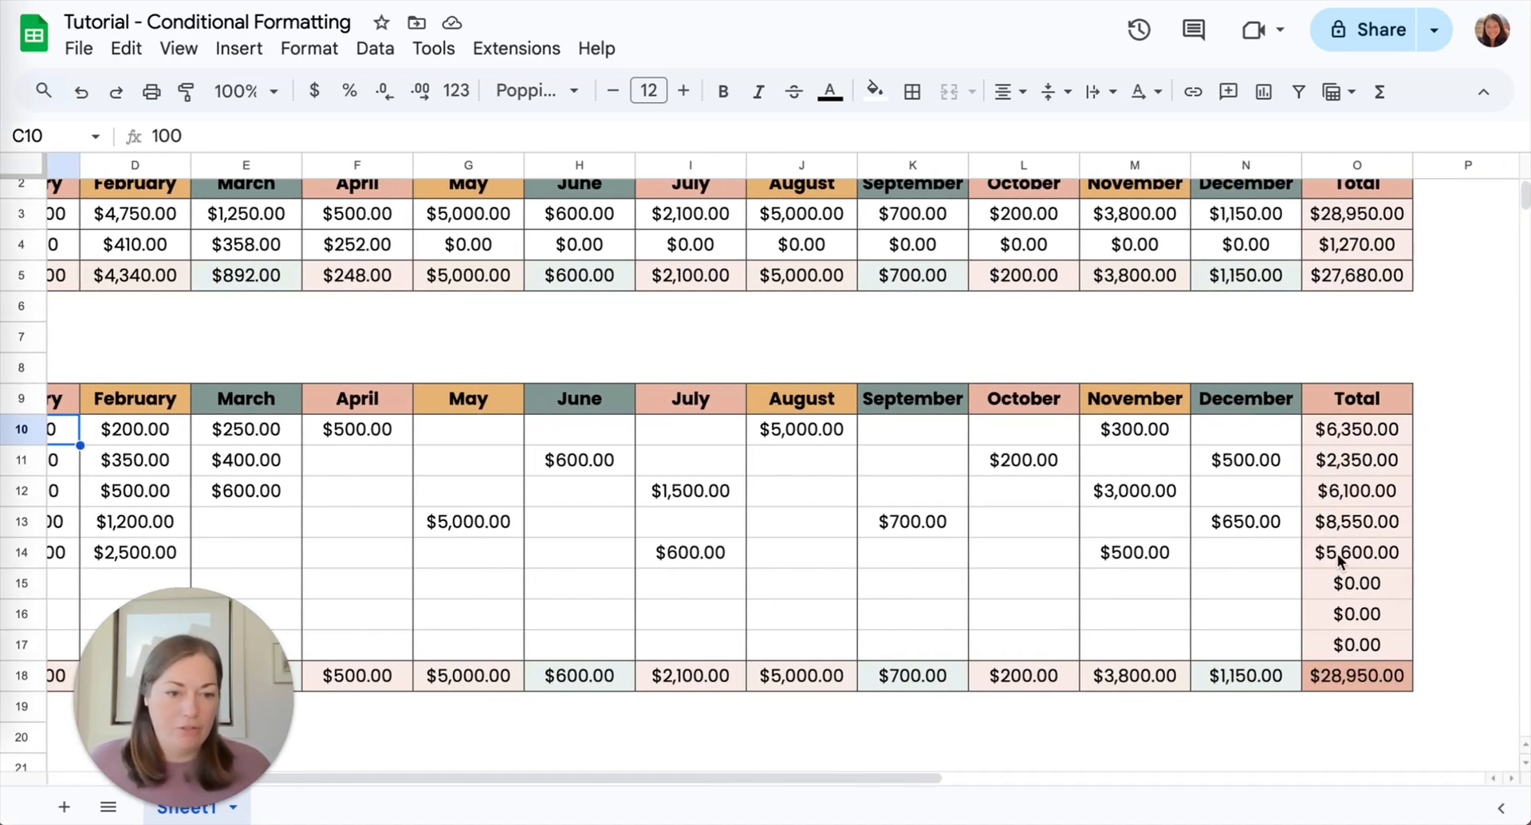
shift+click(1253, 552)
scroll(939, 542, left, 4)
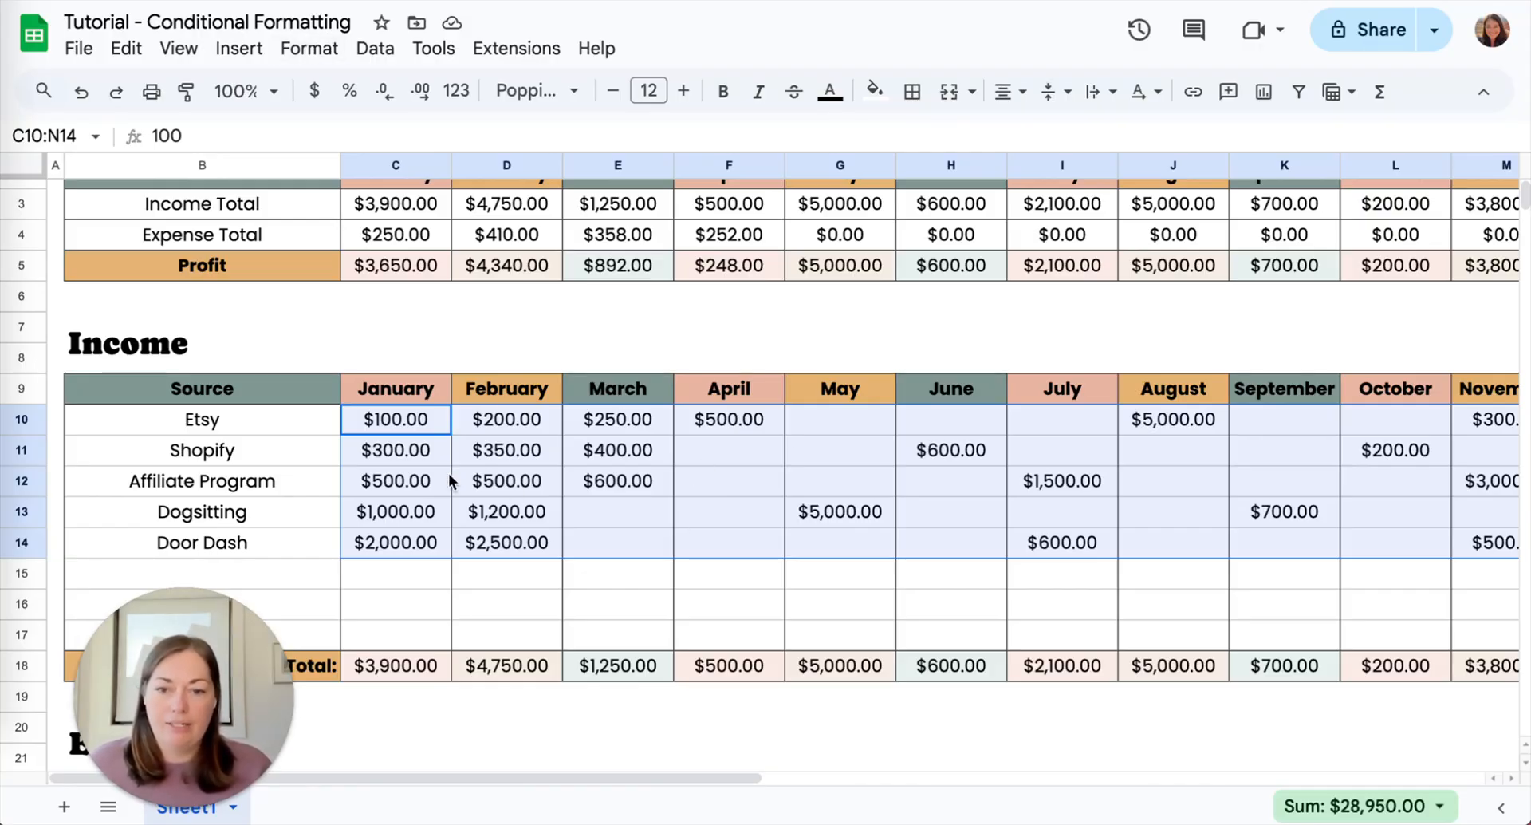
click(309, 48)
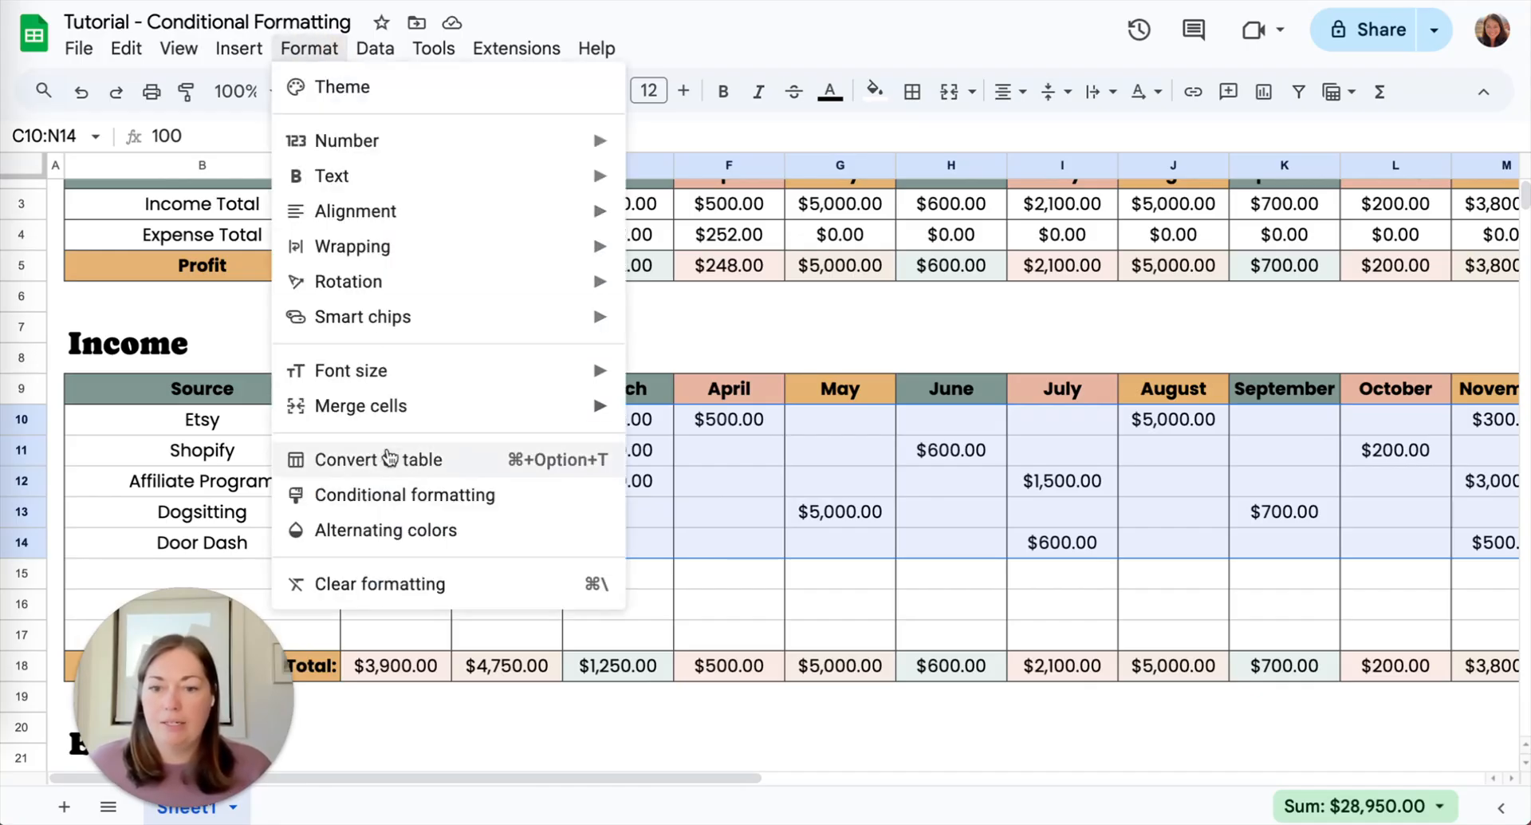
click(386, 492)
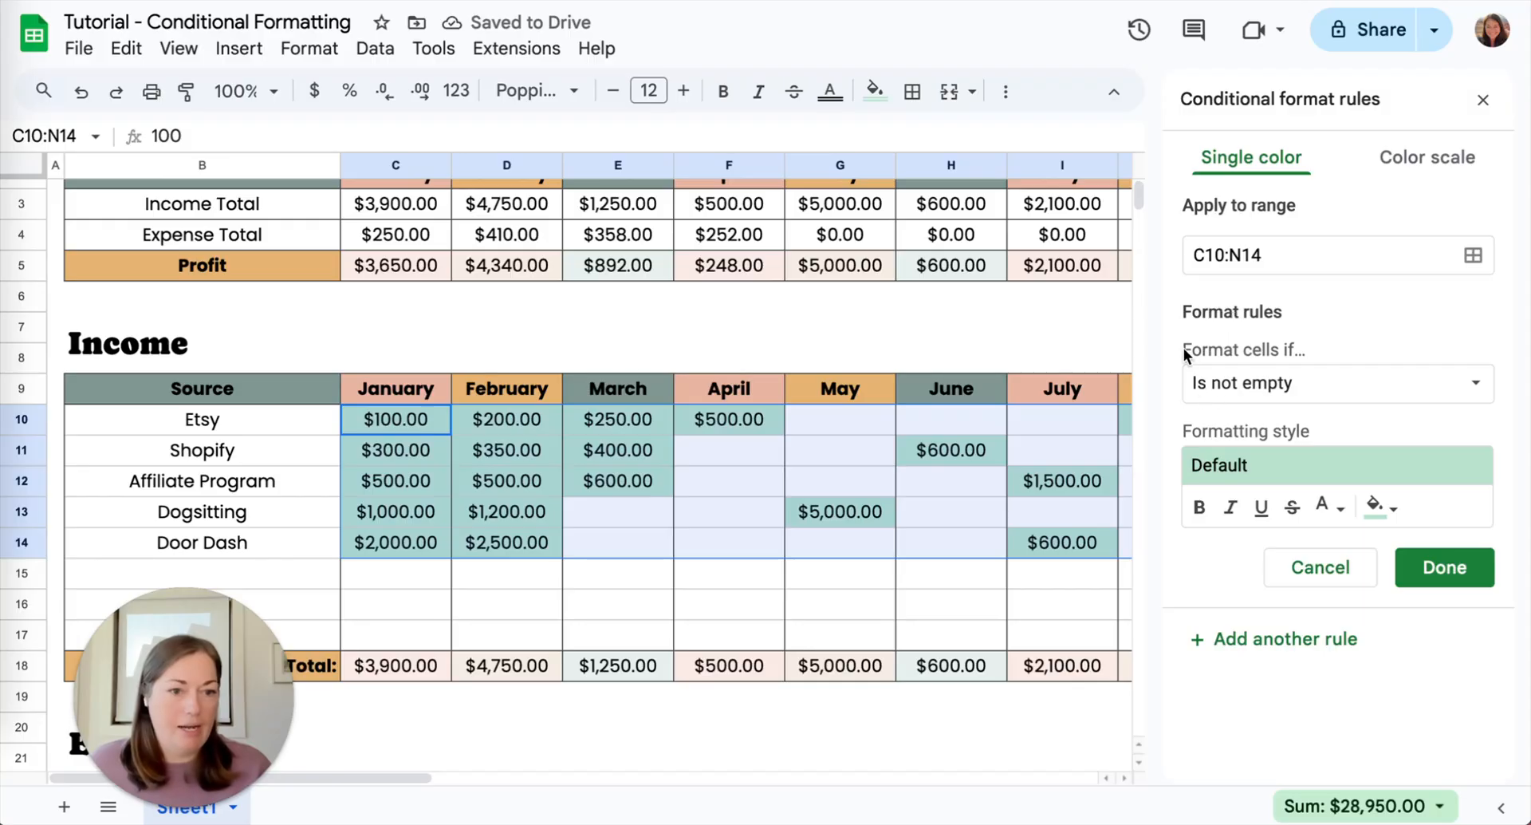
- Set the rule to format cells that are not empty with the custom orange fill
click(1260, 400)
click(1265, 383)
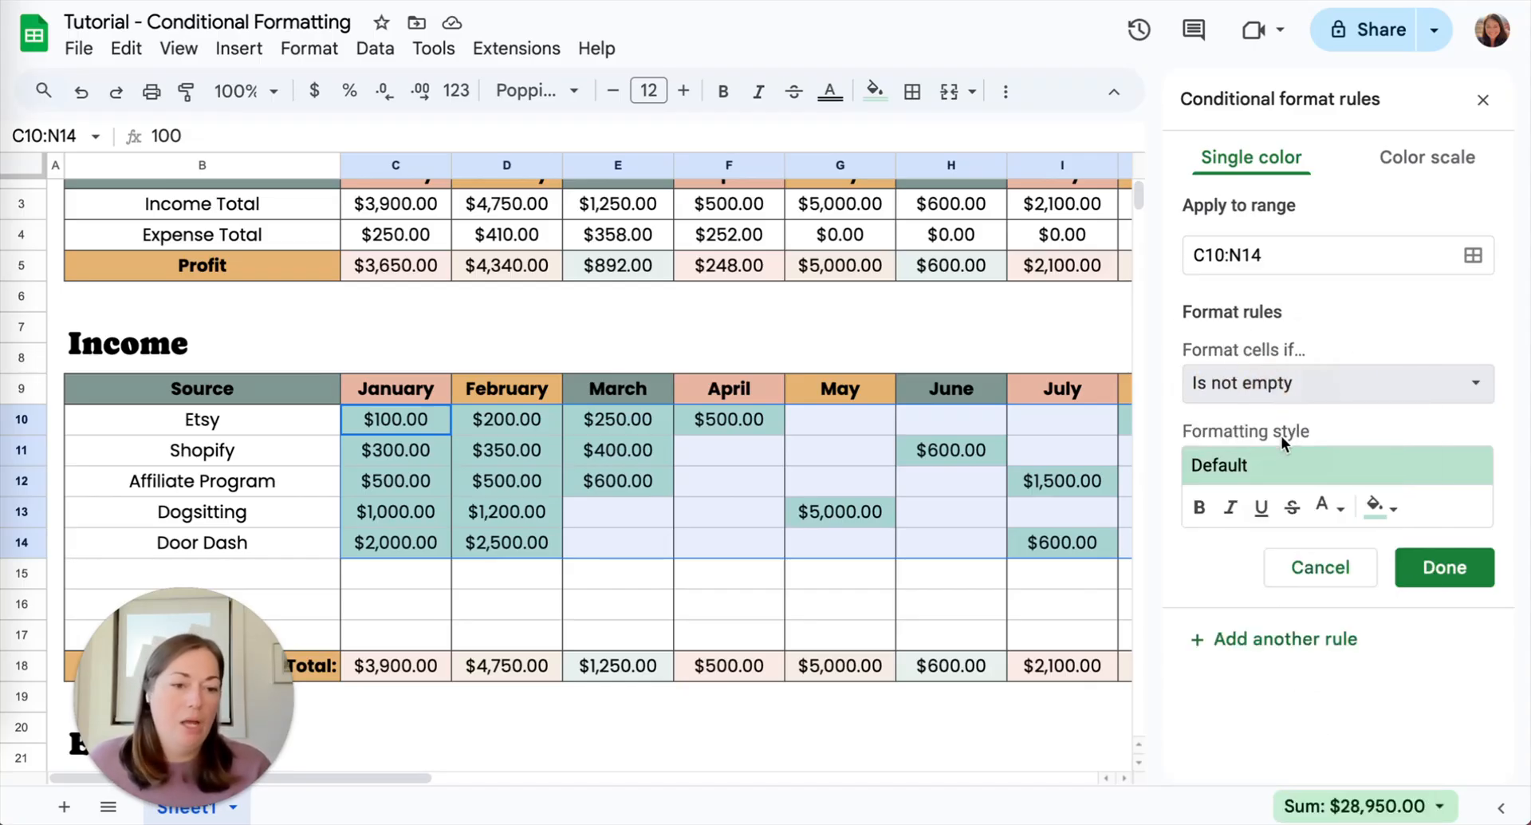
click(1378, 506)
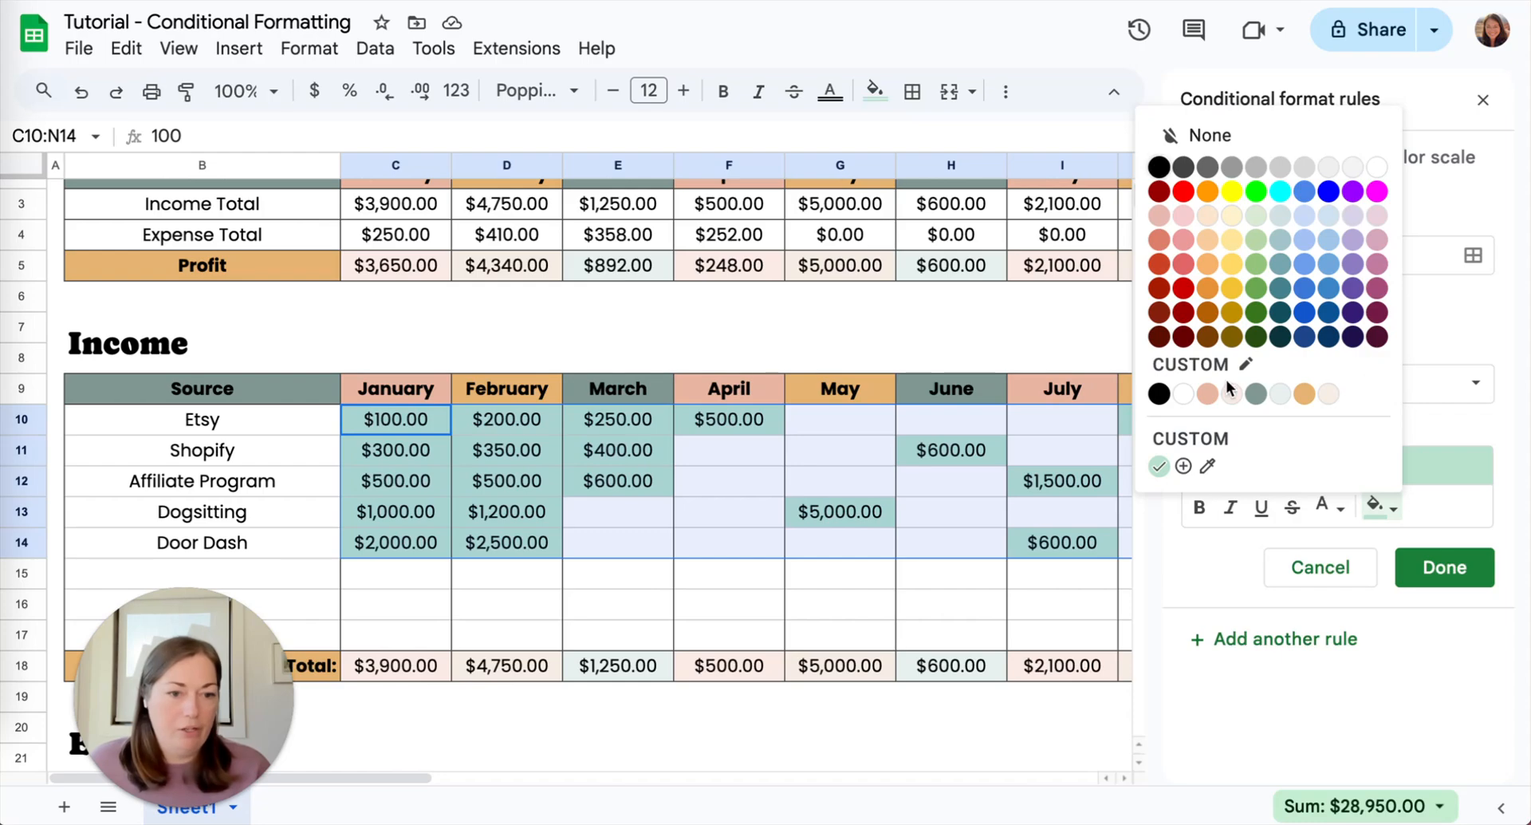
click(1305, 393)
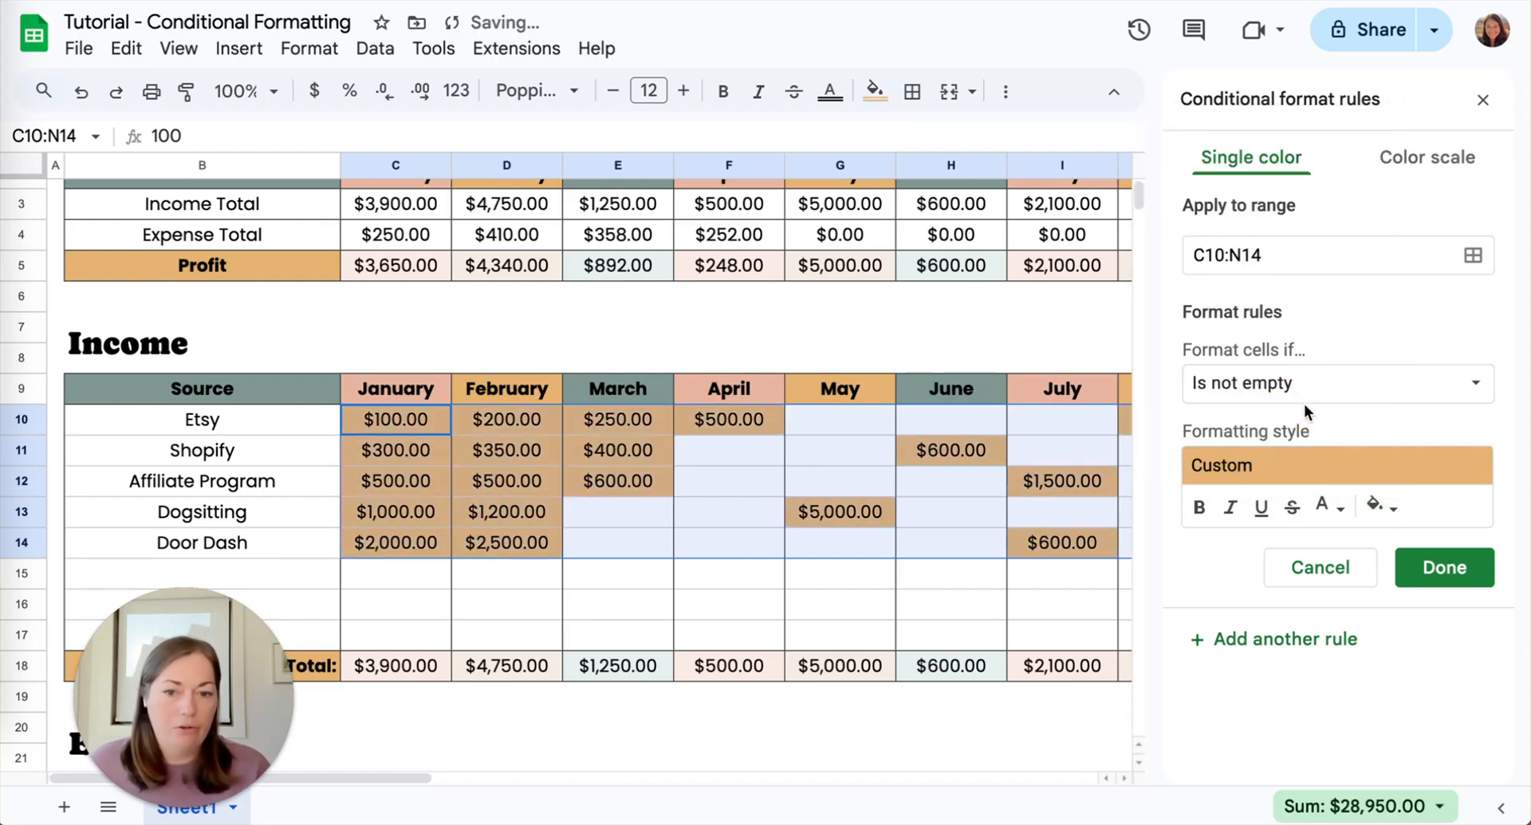
- Style the rule's text as bold, italic and underlined, with white text color
click(1196, 509)
click(1234, 511)
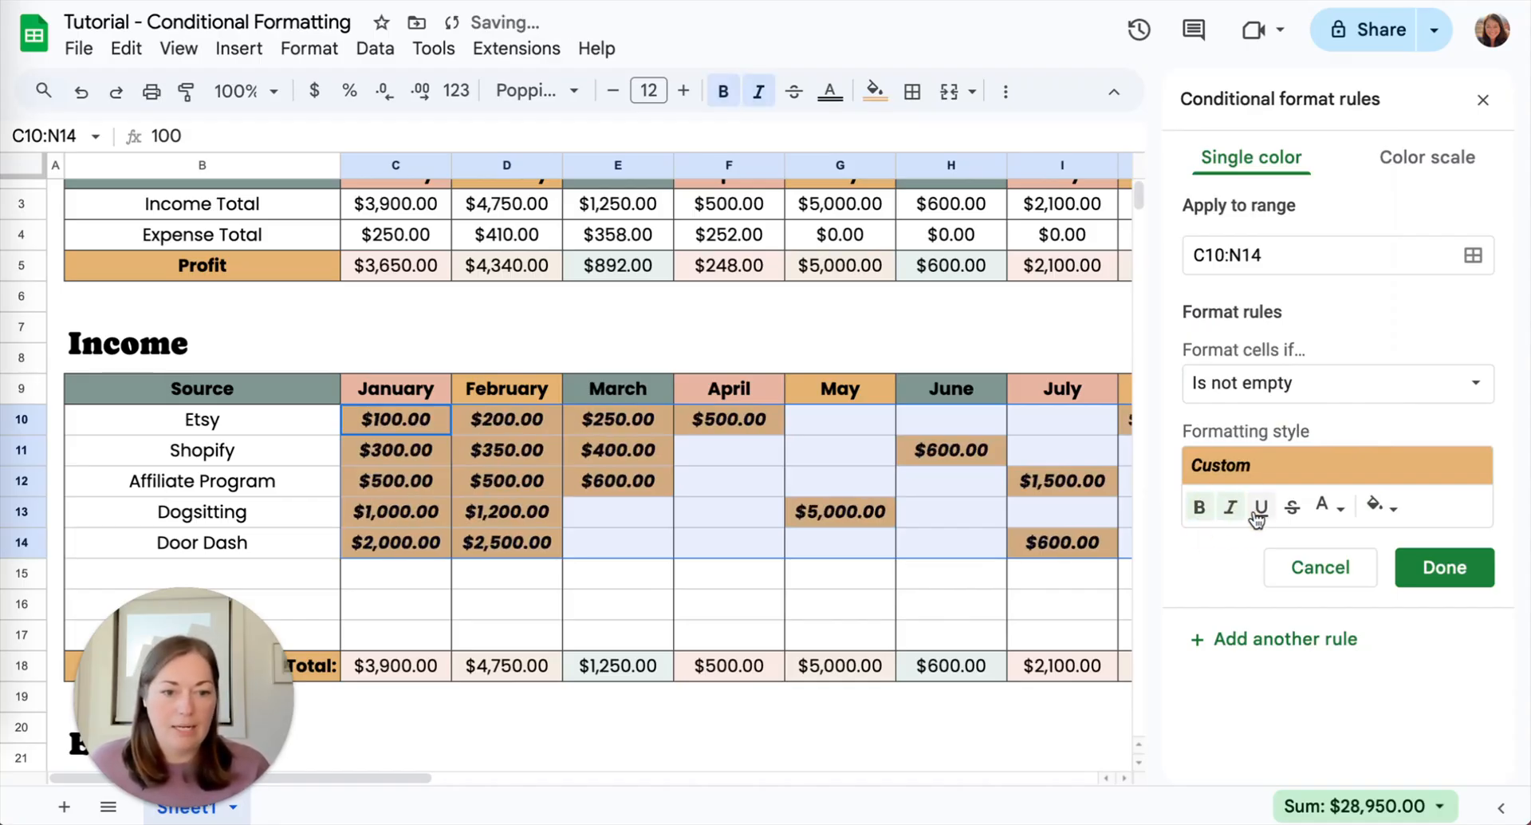
click(1261, 507)
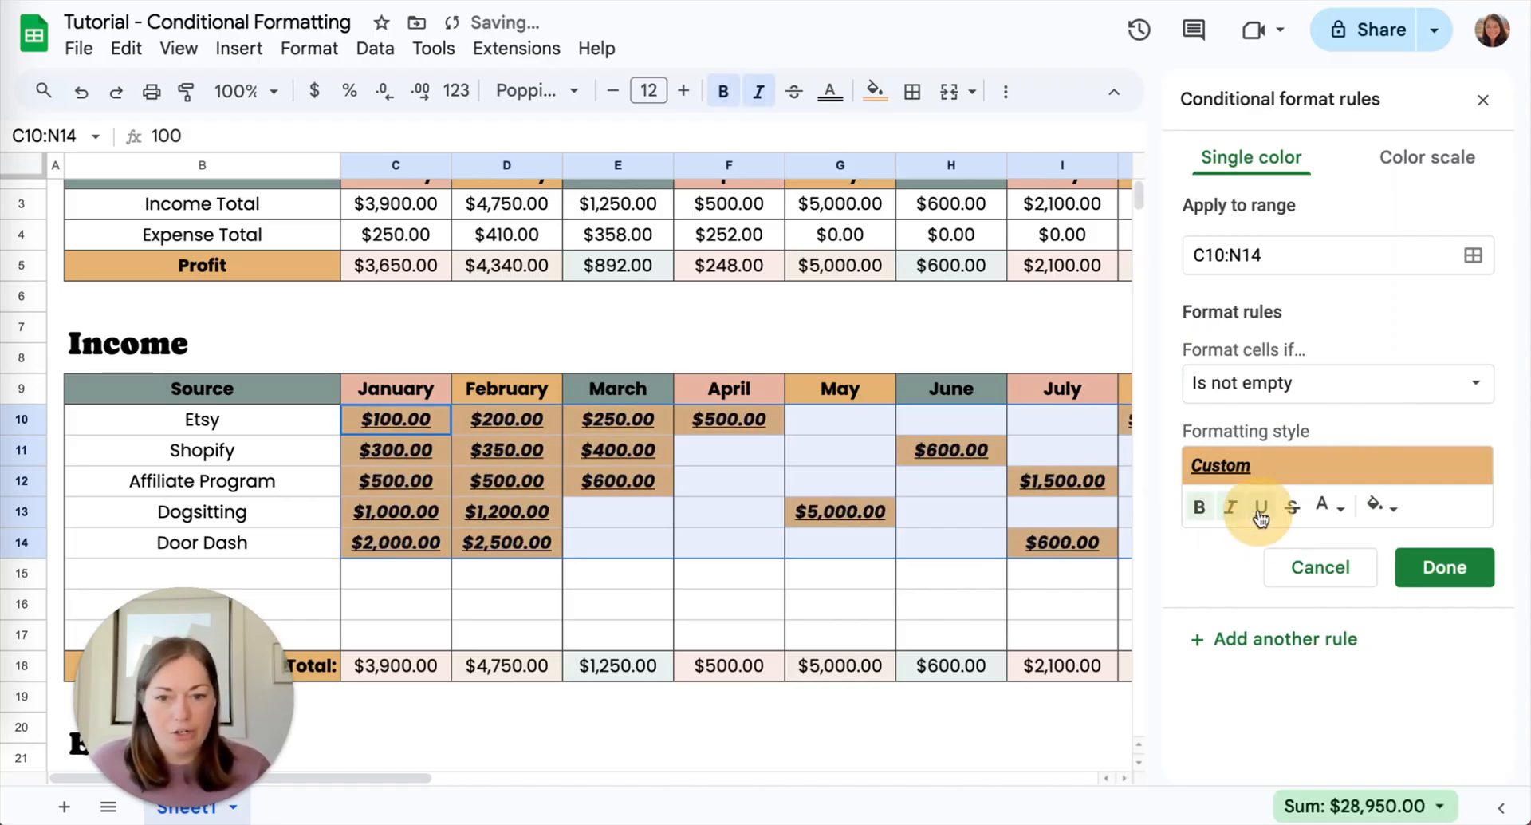
click(1328, 507)
click(1321, 169)
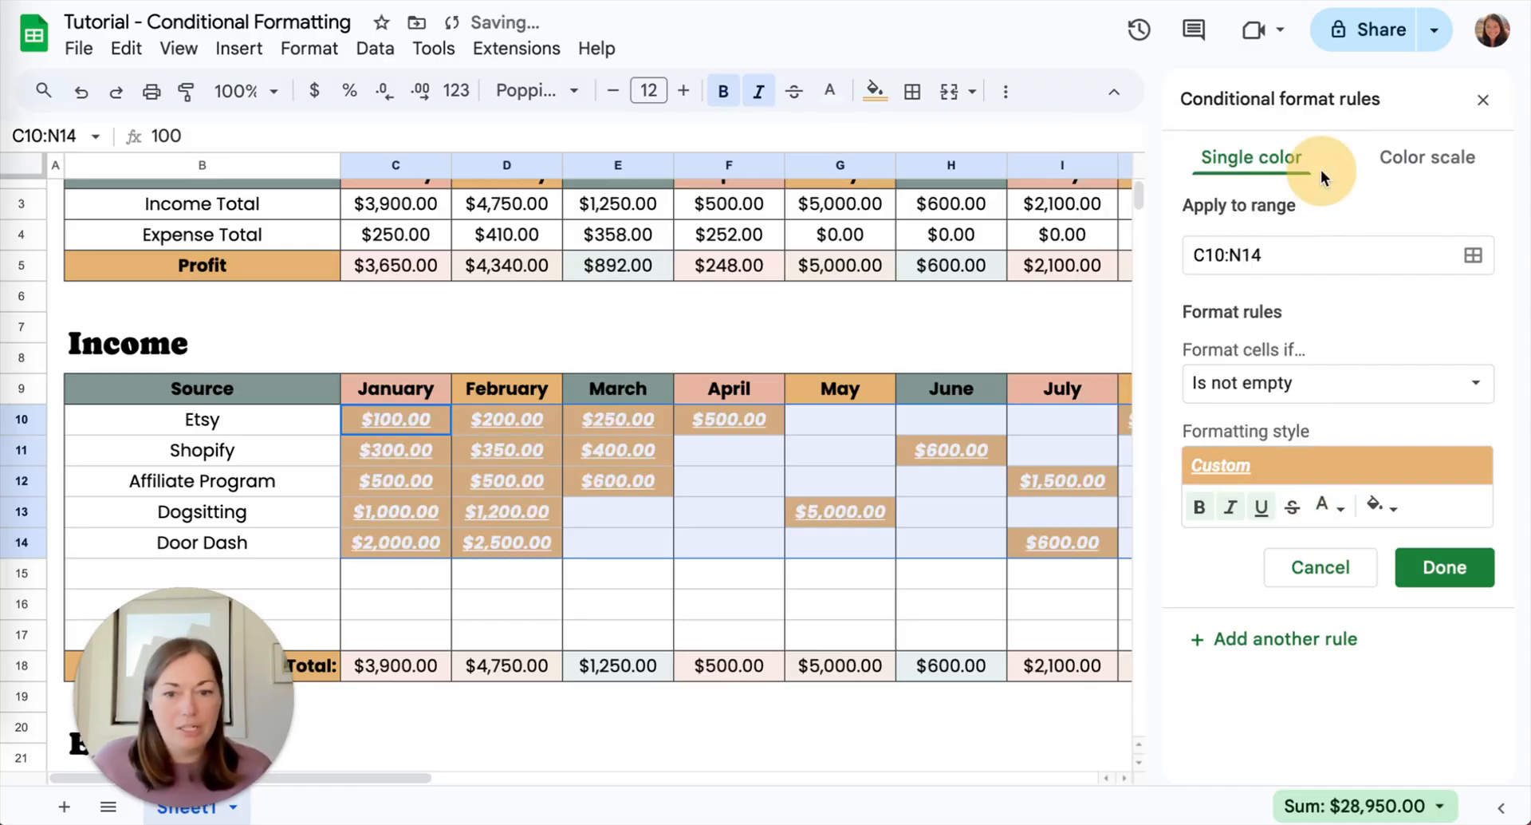
- Remove bold, italic and underline from the rule's style and set its text color to black
click(1199, 507)
click(1231, 506)
click(1261, 506)
click(1328, 507)
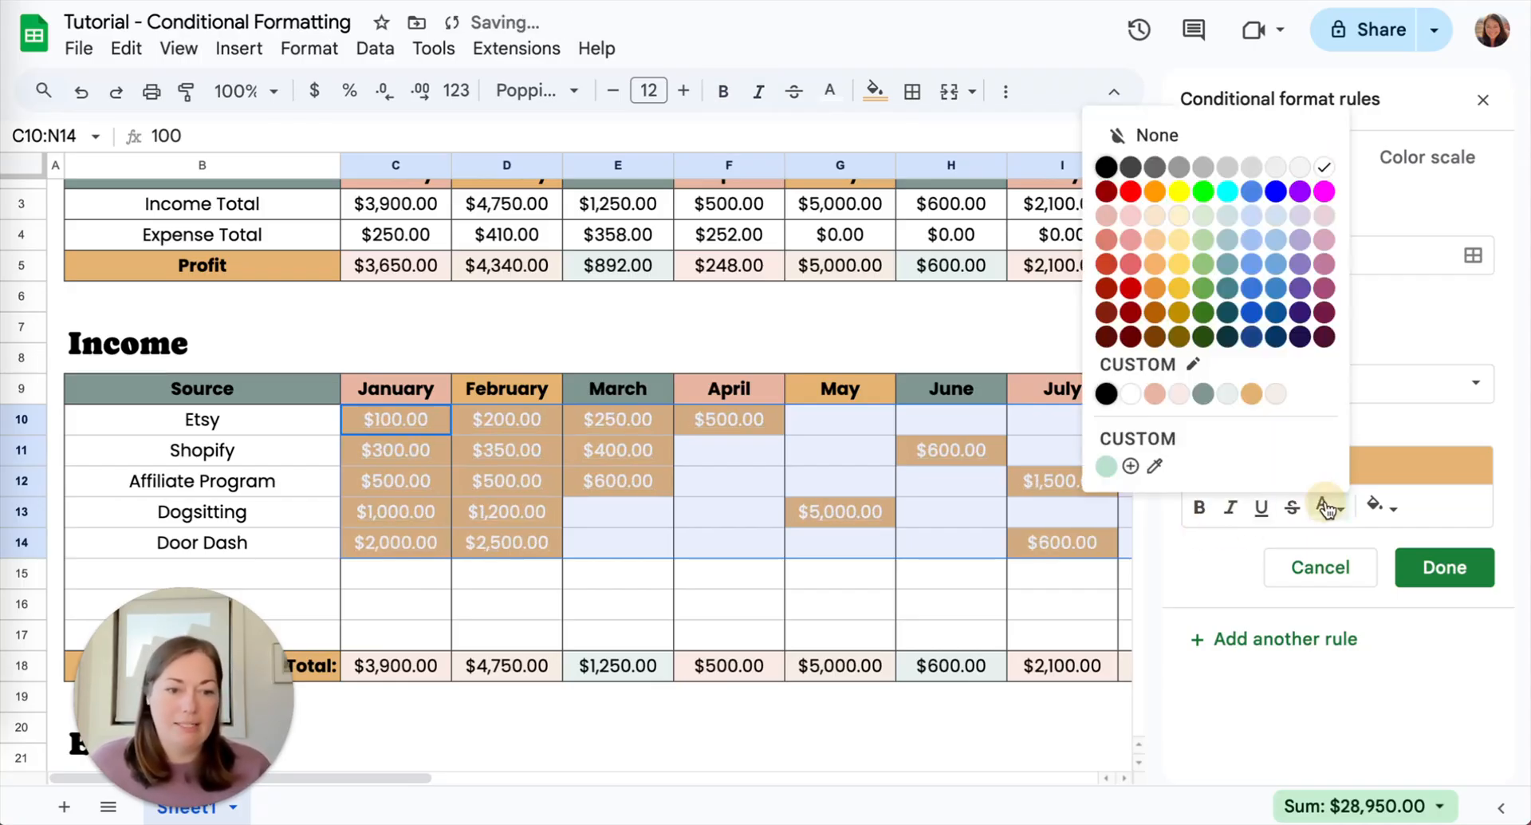
click(1105, 168)
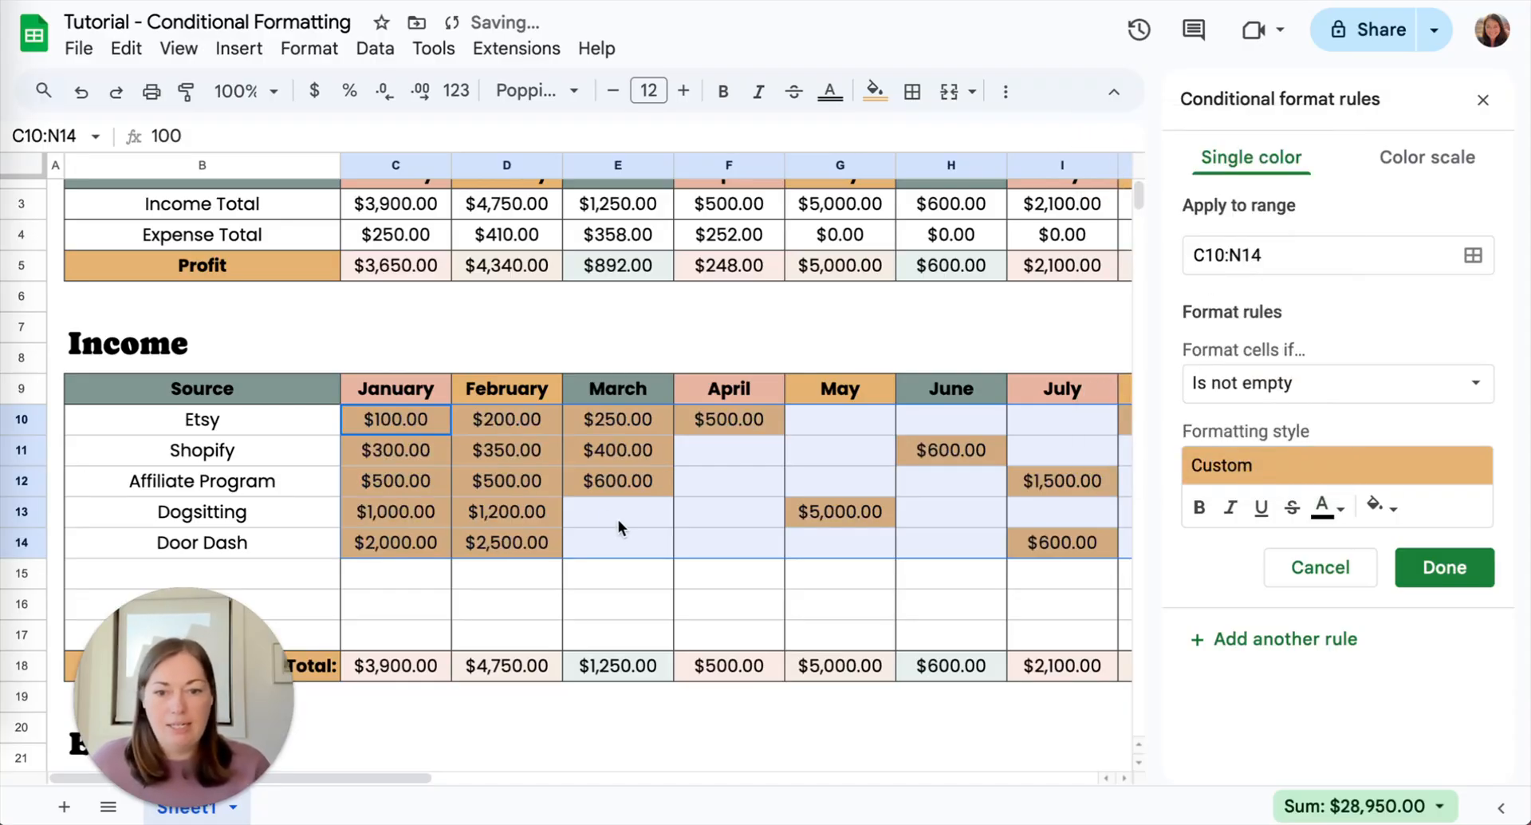
- Save the rule for non-empty cells in C10:N14 and delete it from the rule list
scroll(615, 520, right, 6)
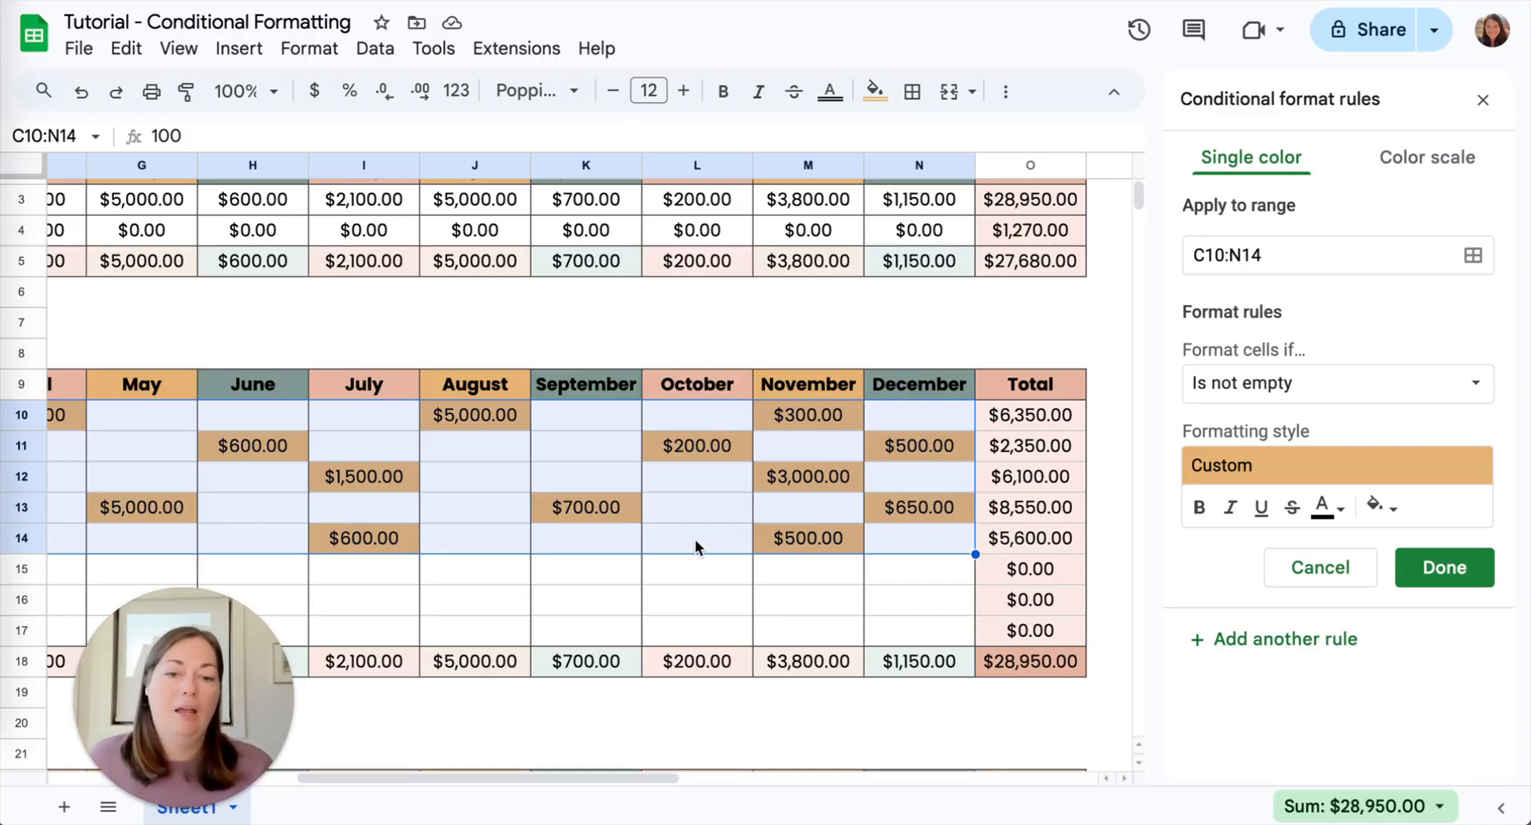
scroll(677, 523, left, 10)
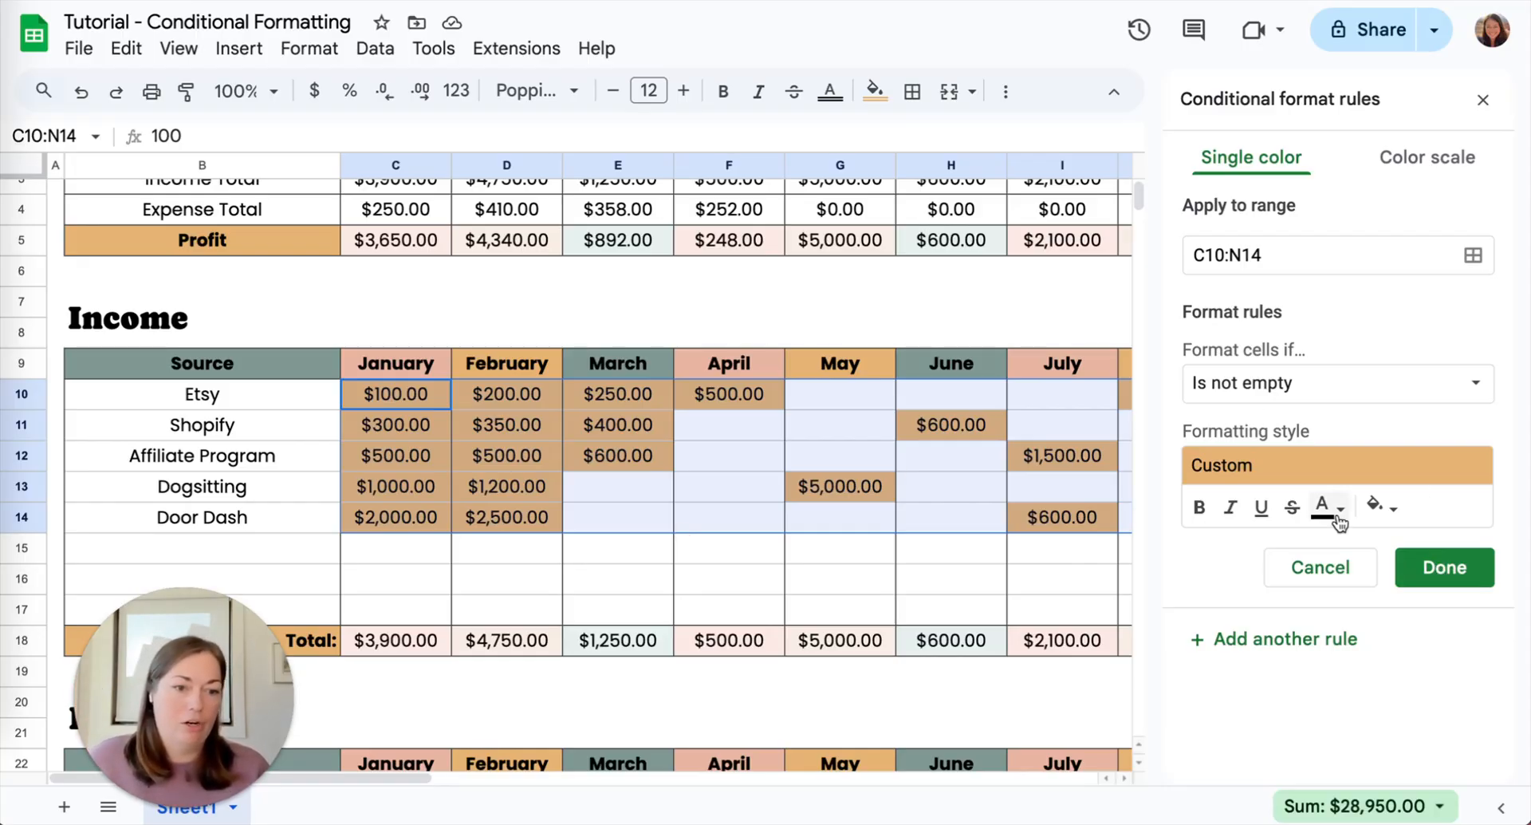
click(1428, 565)
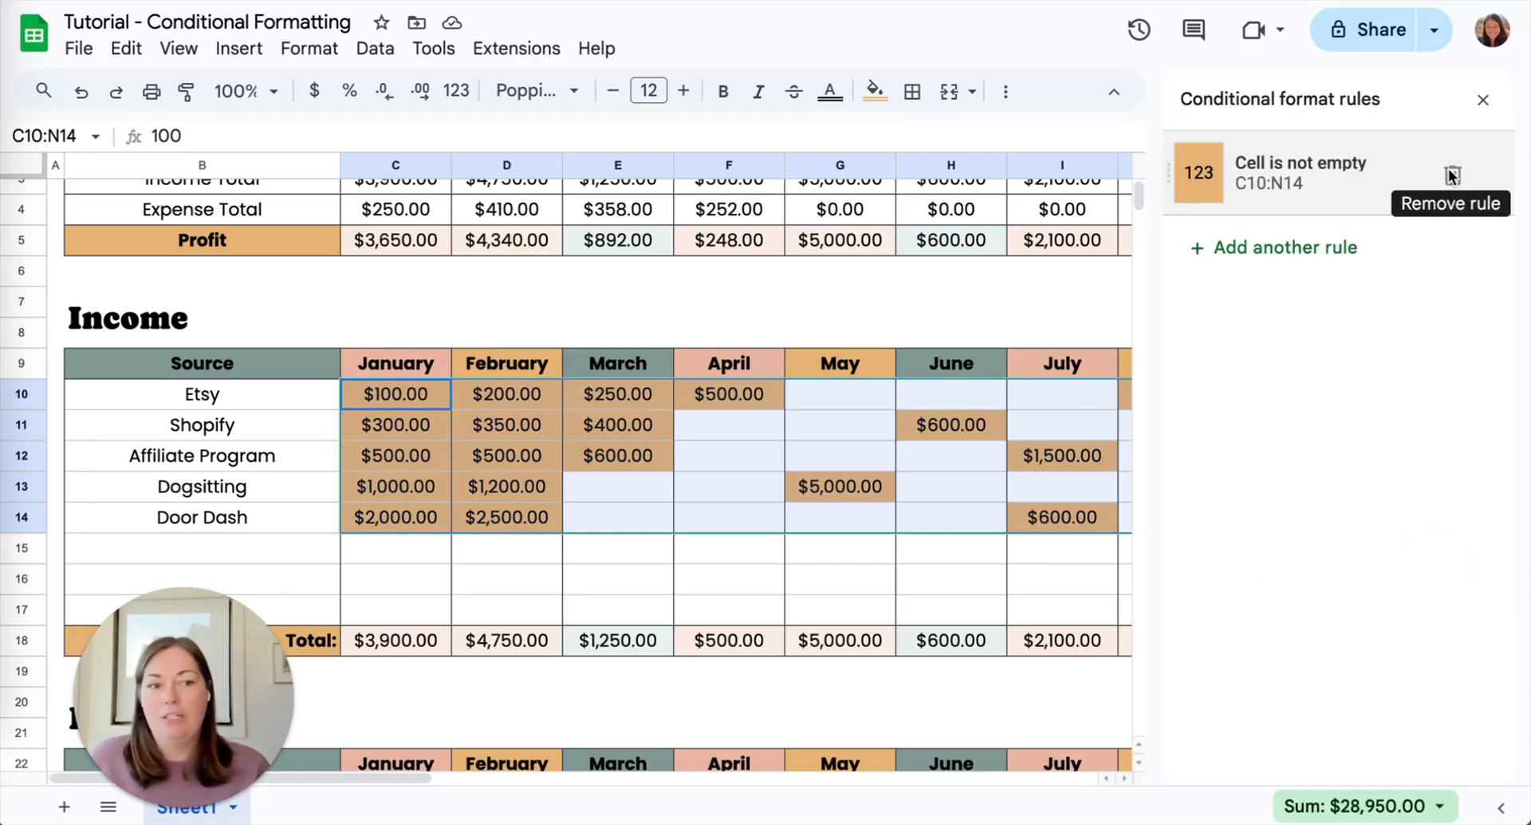
click(1452, 176)
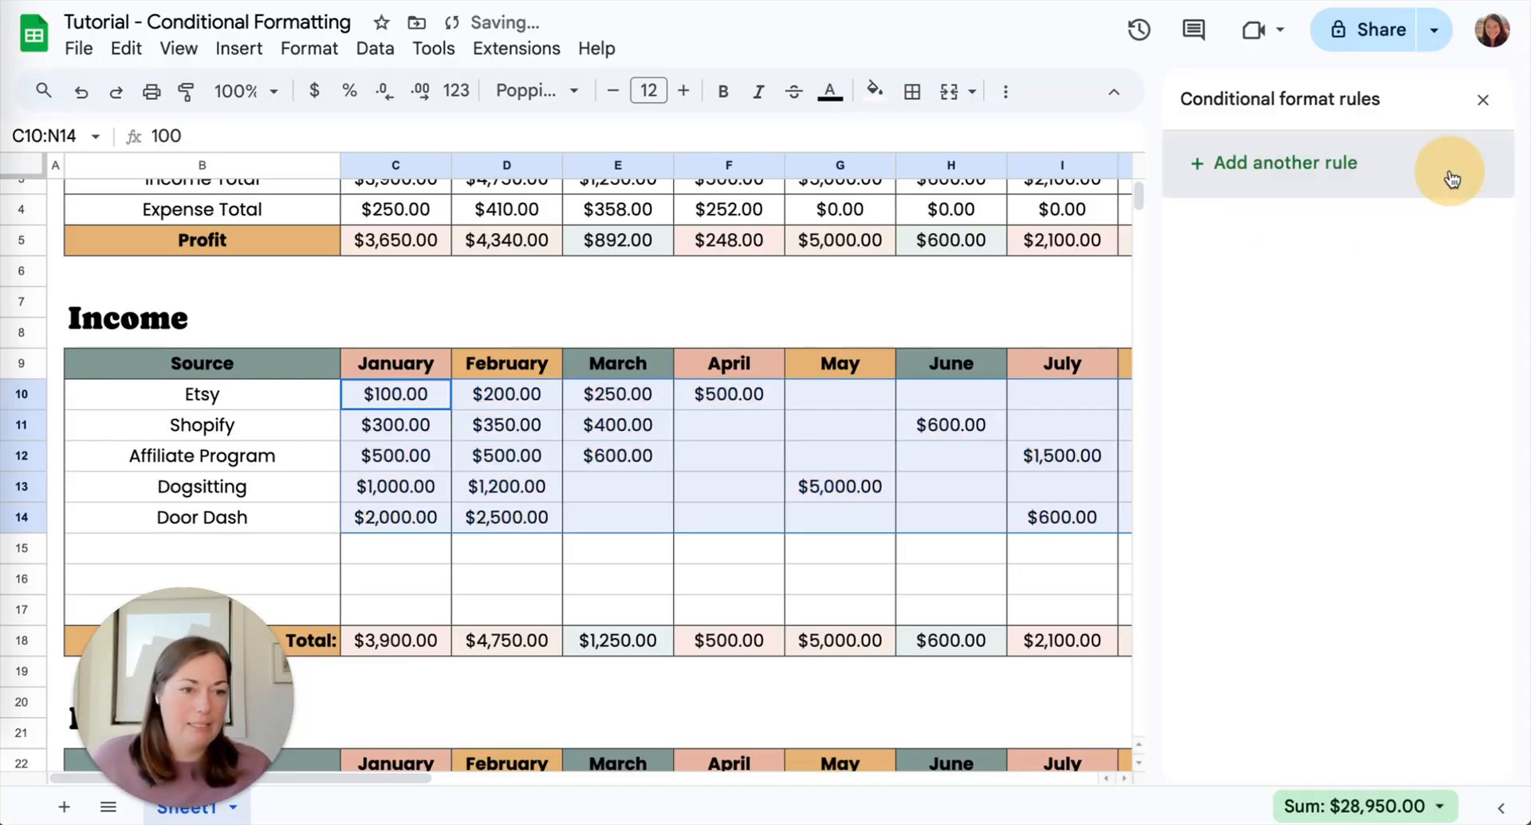
- Add a new conditional formatting rule for C10:N14 with the condition Is empty
click(1293, 166)
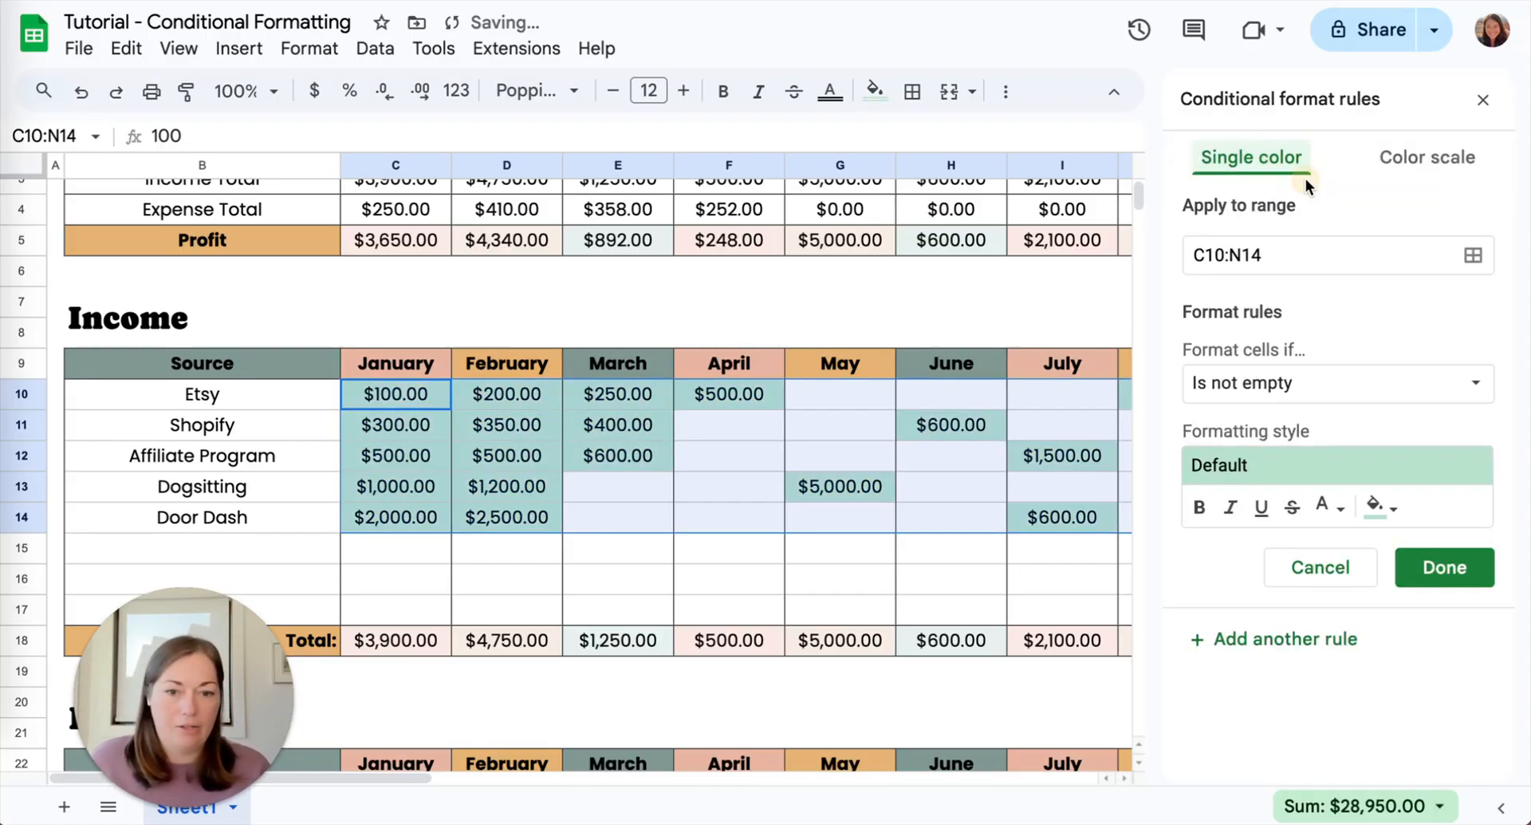
click(1313, 398)
click(1190, 312)
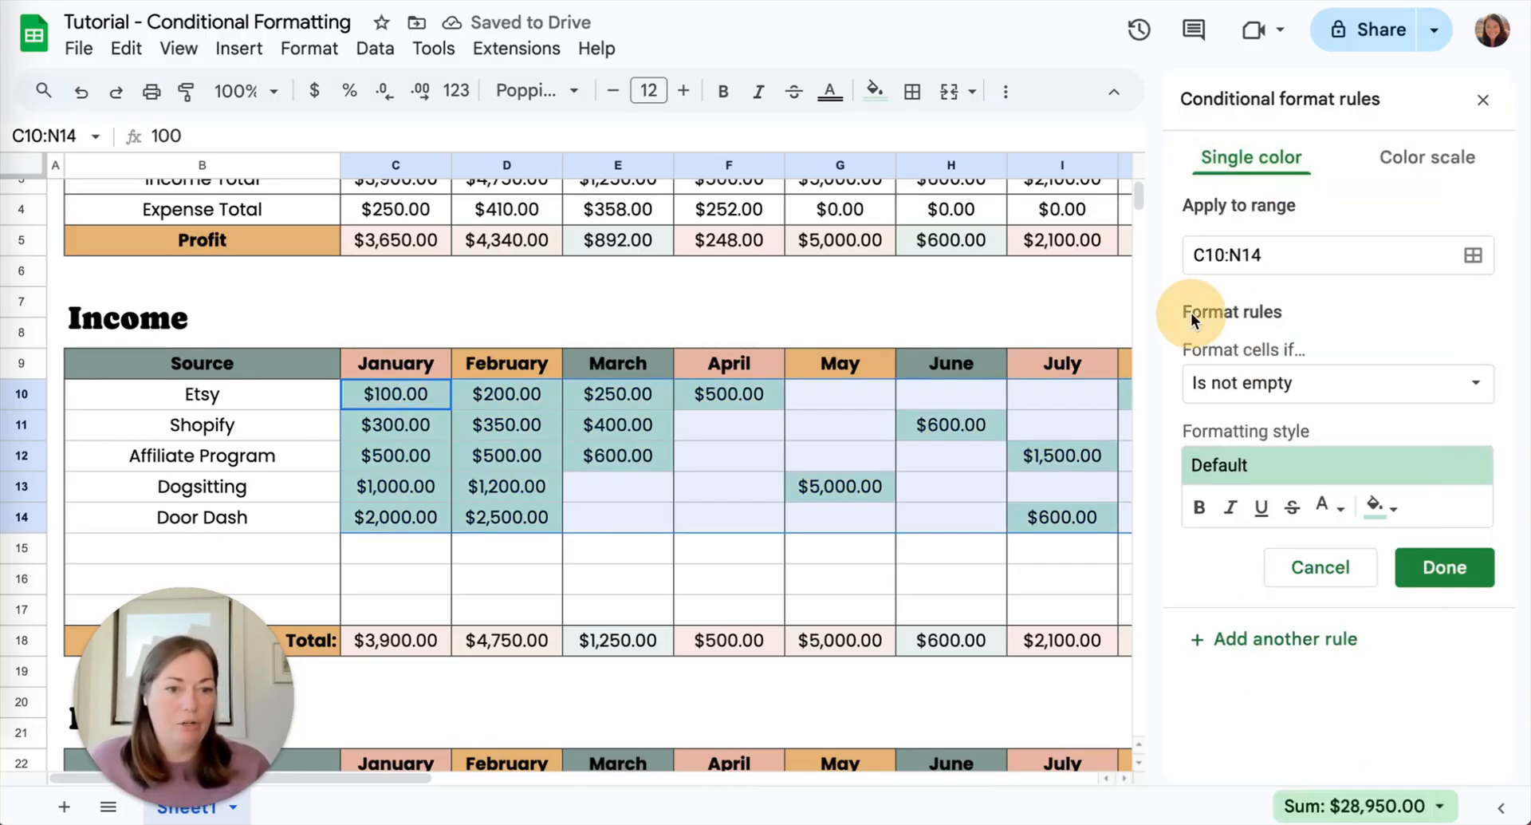
click(1235, 390)
click(1236, 341)
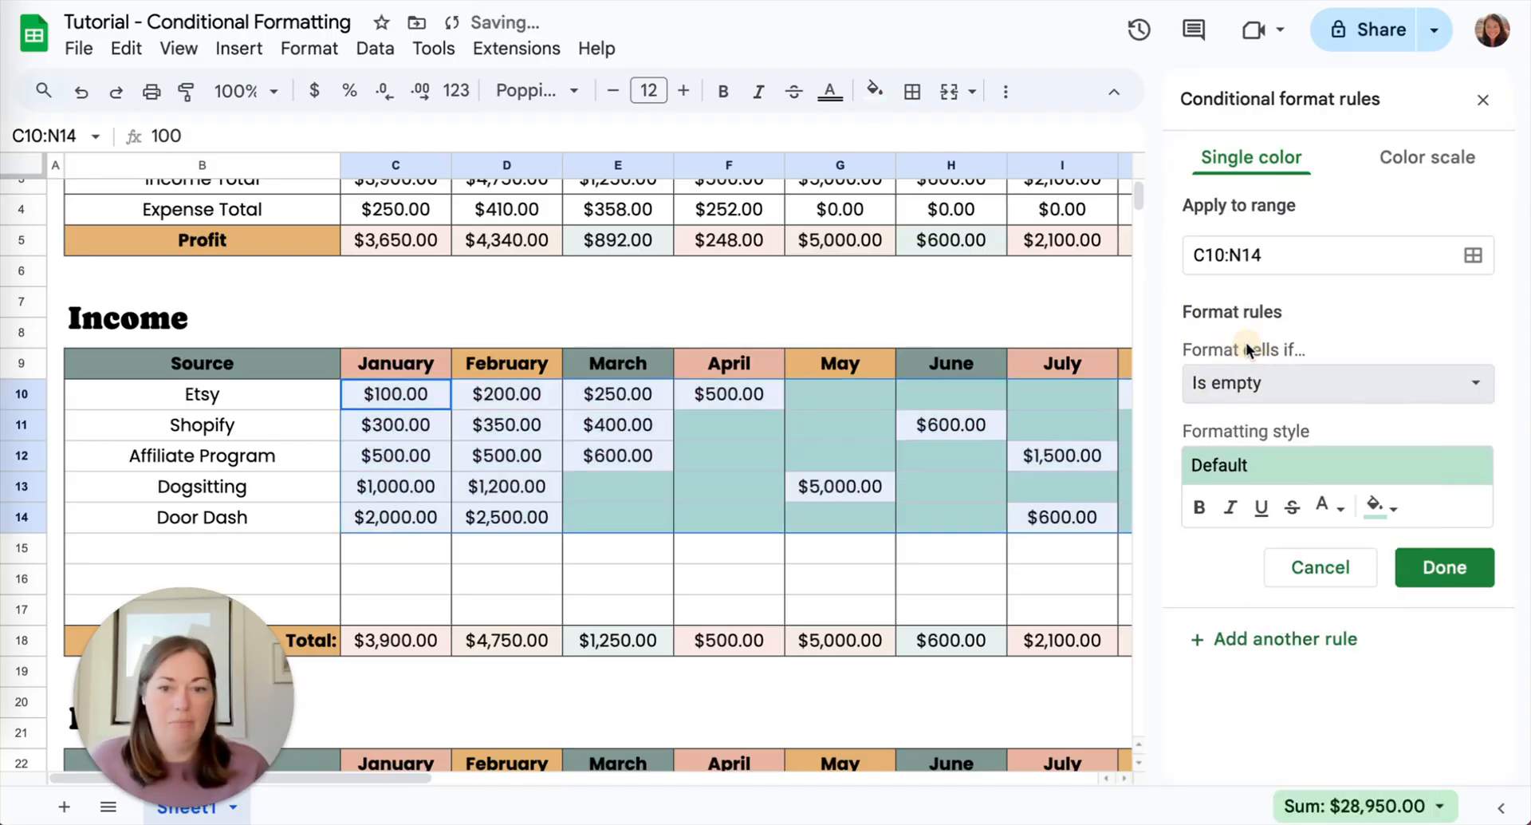
- Examine the highlighted empty cells across the income table's monthly columns
scroll(659, 453, right, 10)
scroll(659, 453, right, 1)
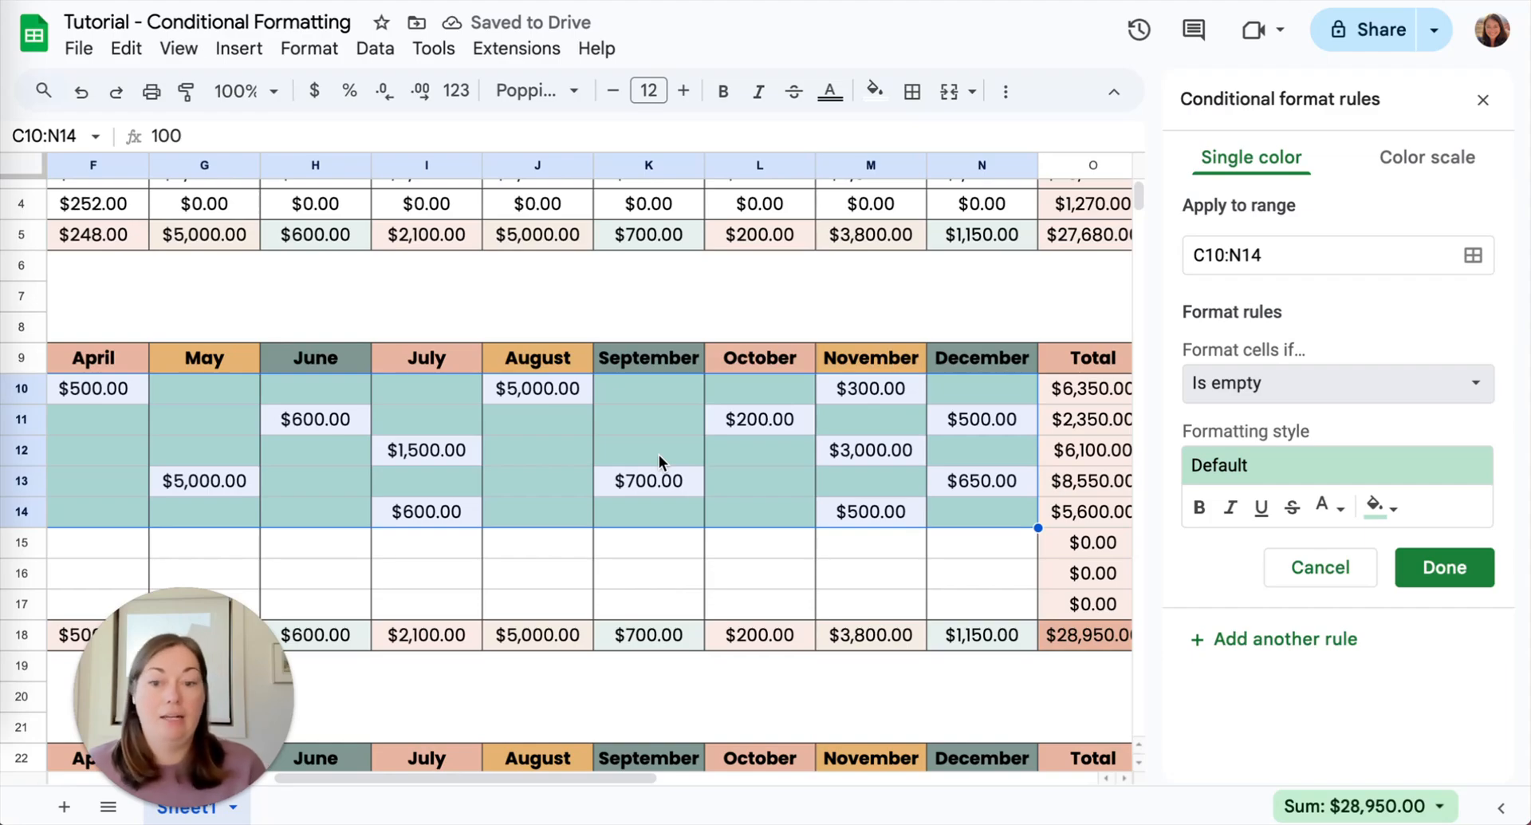
scroll(435, 378, left, 10)
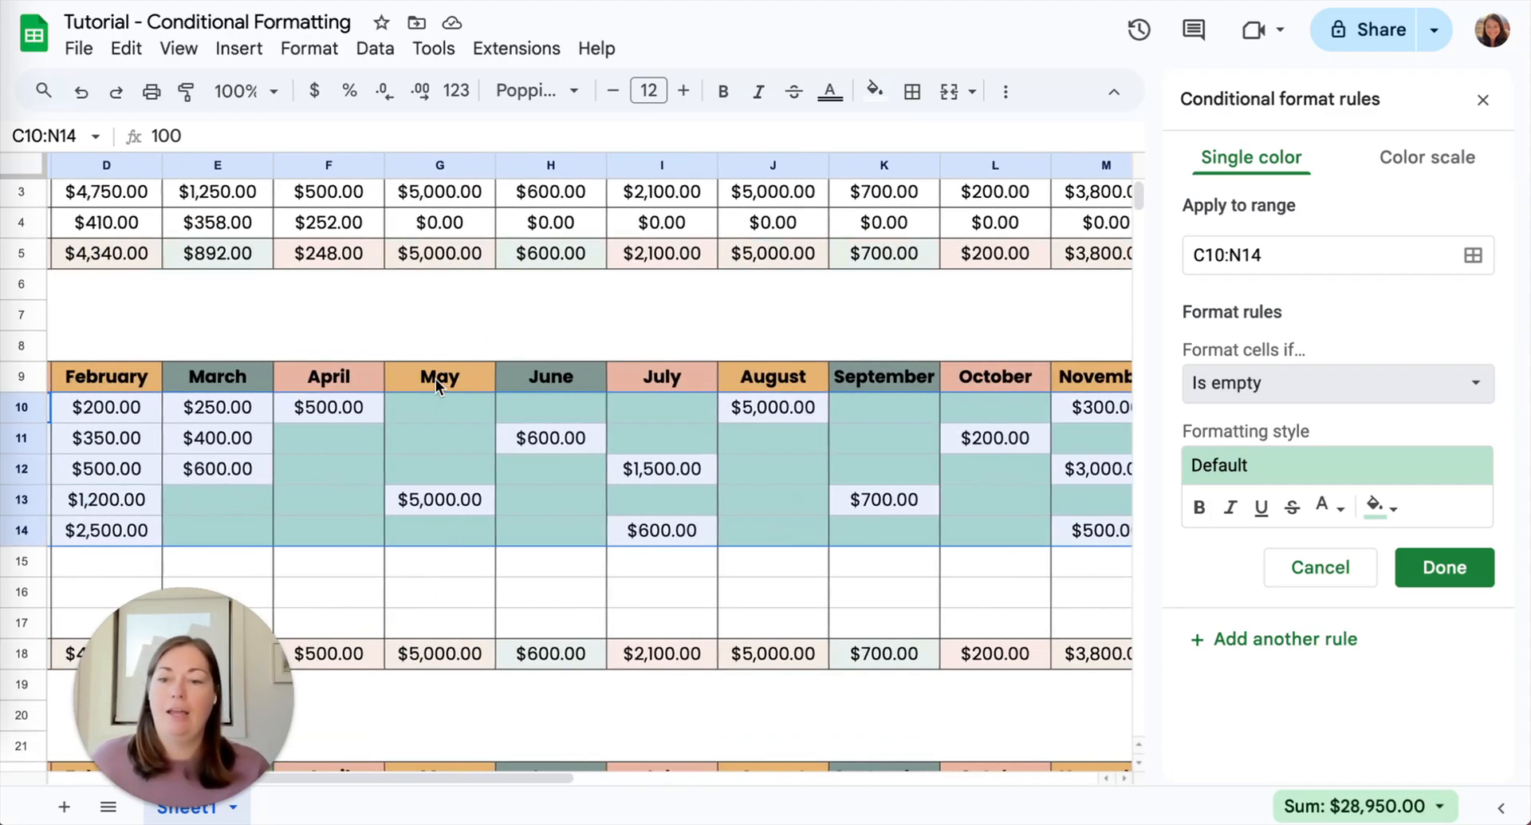
scroll(436, 383, left, 3)
scroll(436, 383, right, 4)
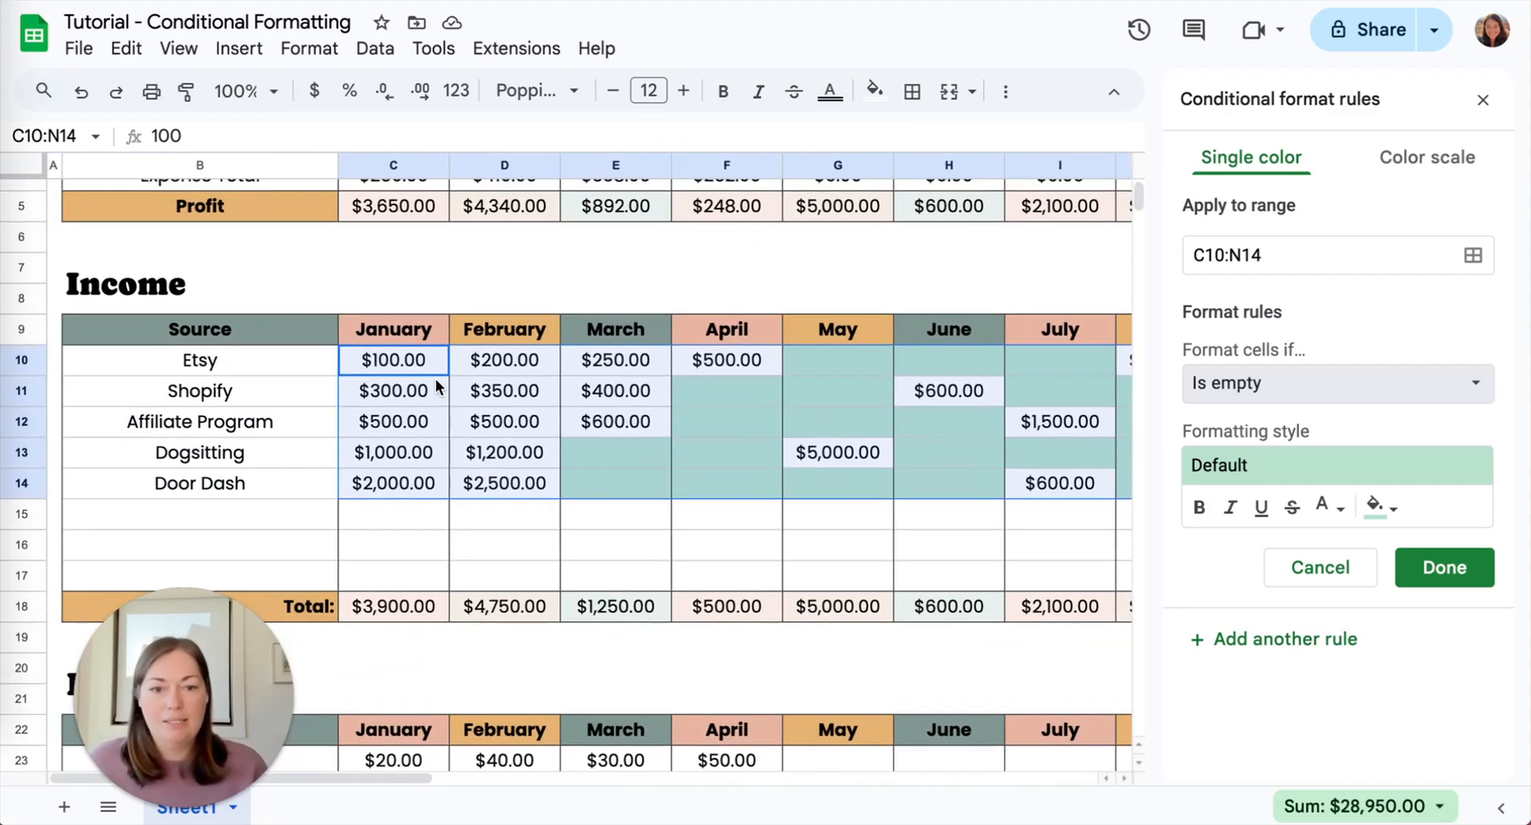
scroll(437, 385, right, 3)
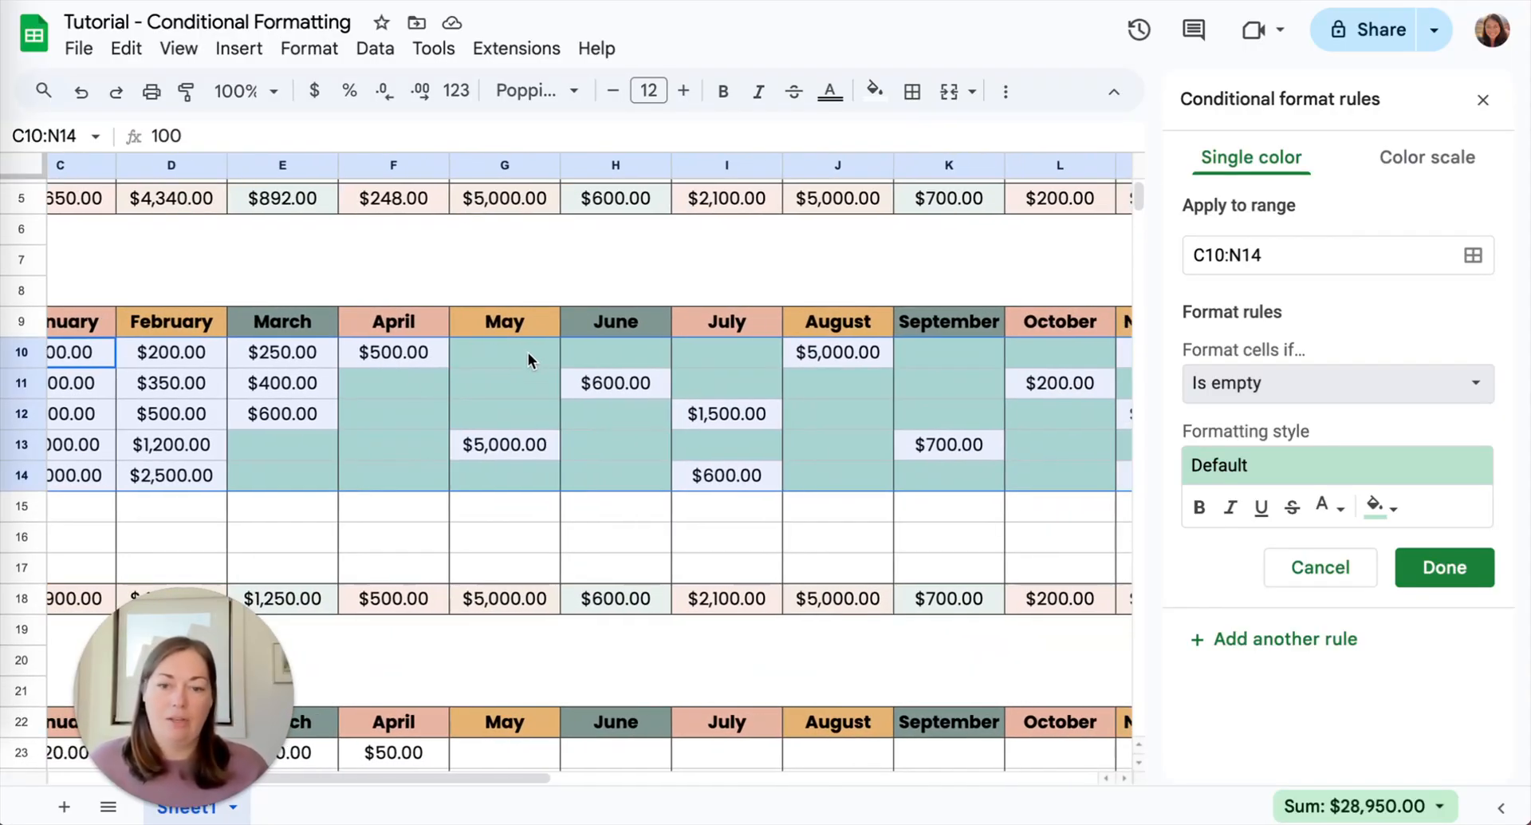
scroll(680, 469, right, 6)
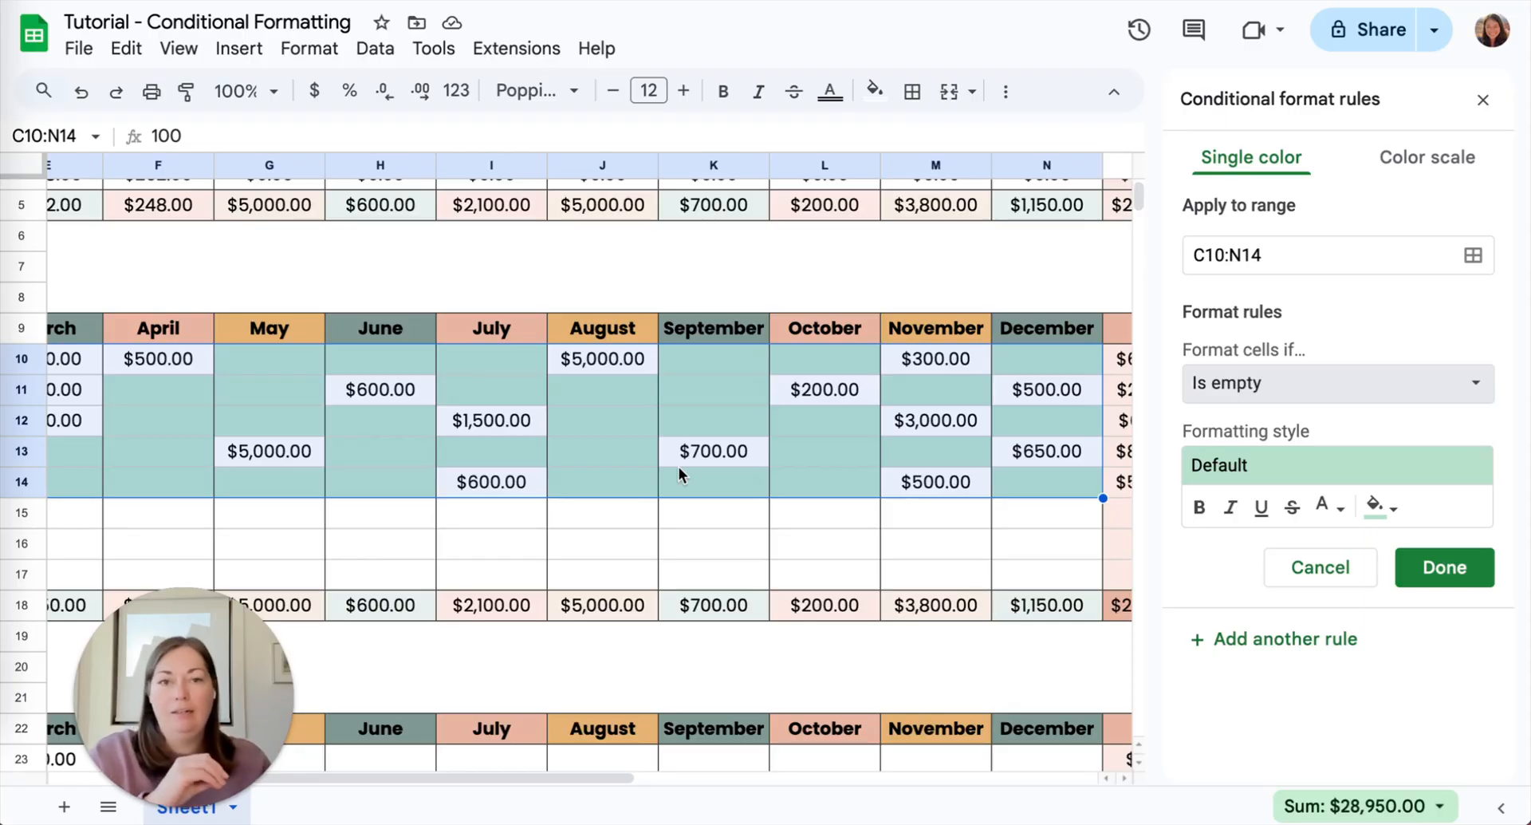
- Keep the condition as Is empty and give the rule the custom salmon pink fill
click(1392, 387)
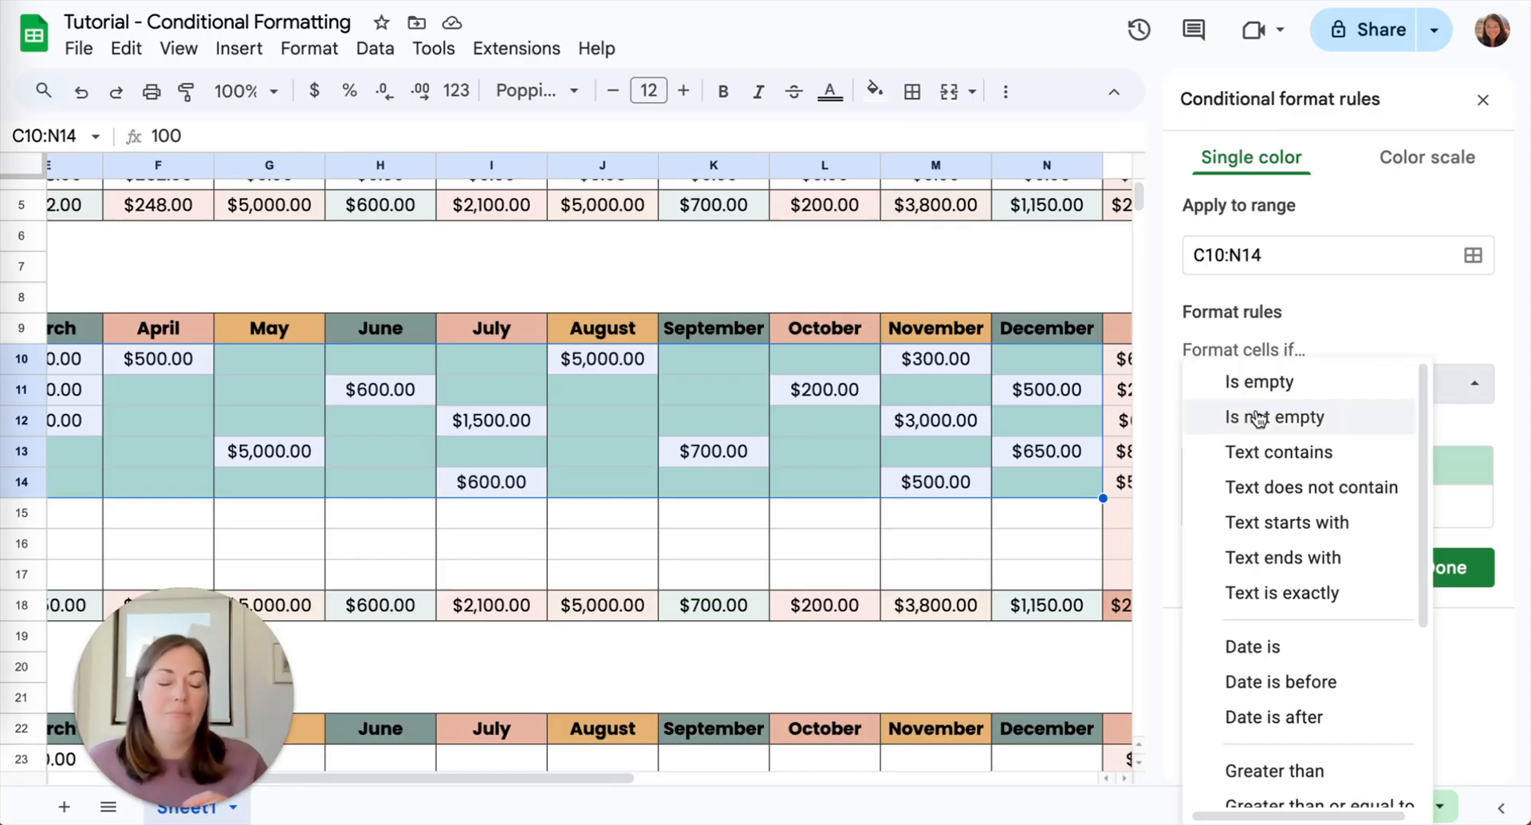
click(1310, 337)
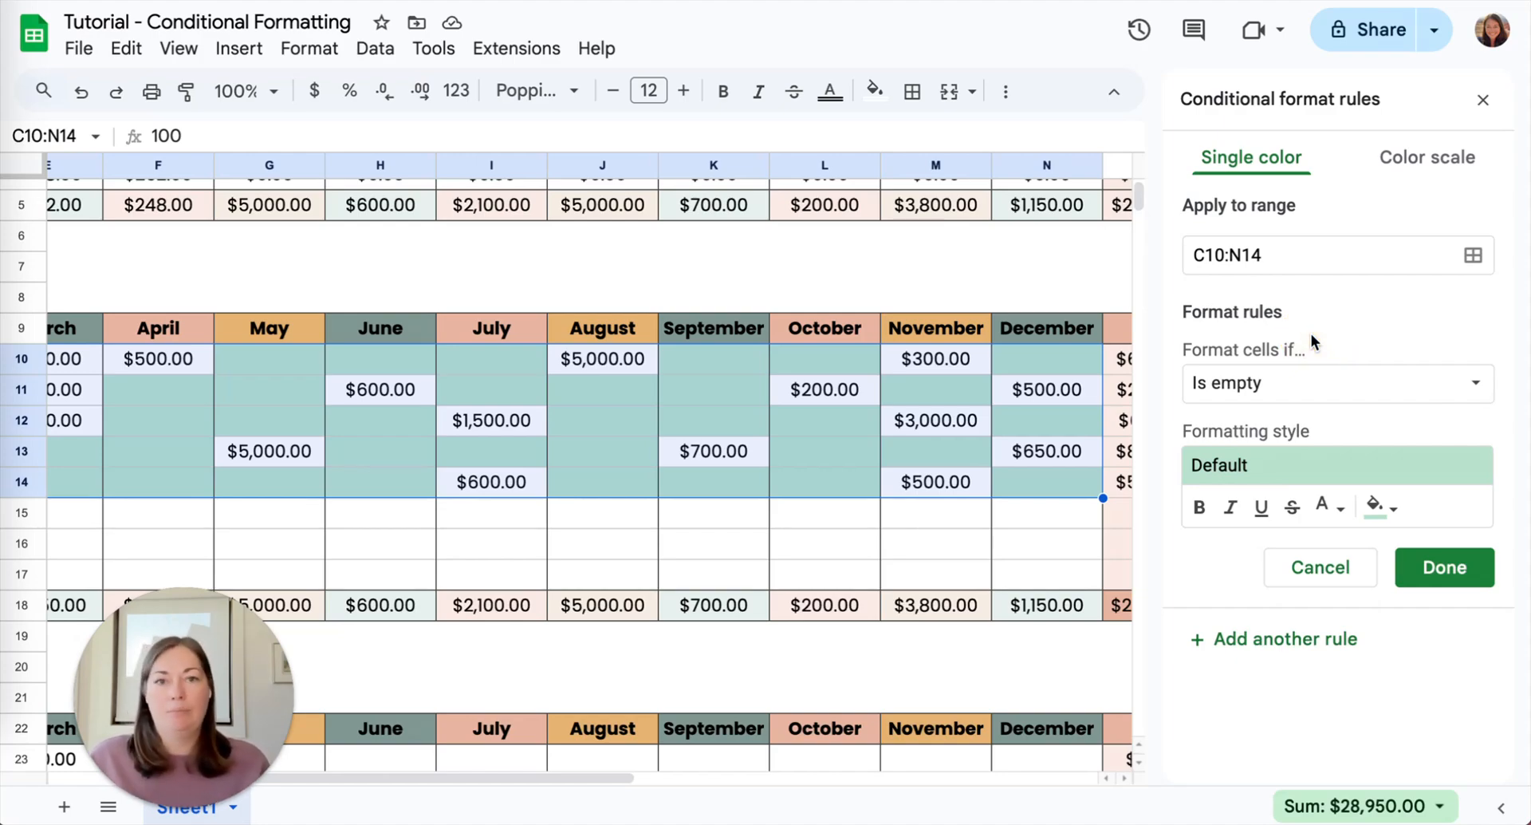
click(1229, 385)
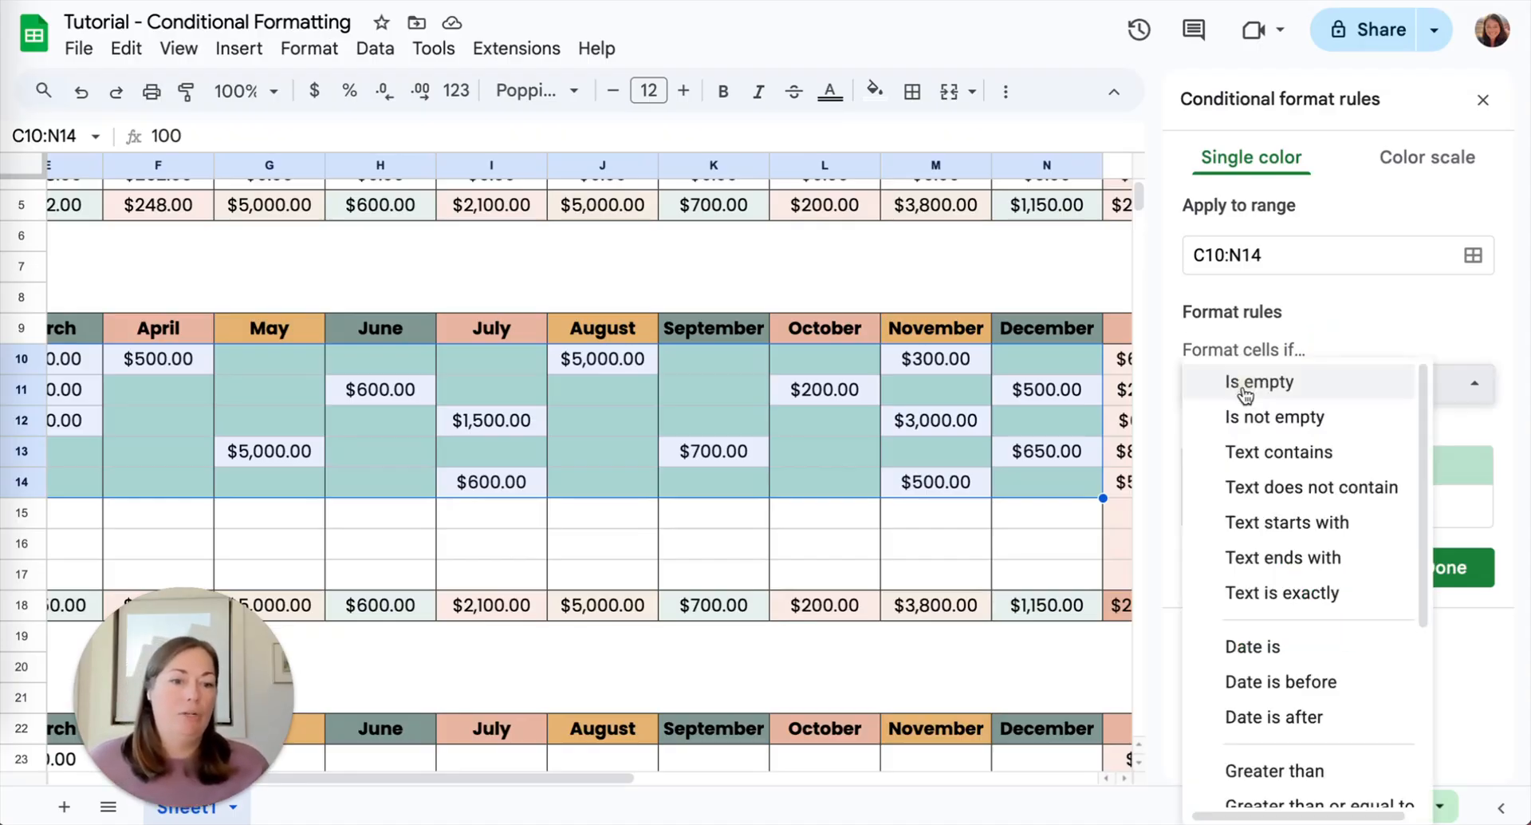
click(1274, 388)
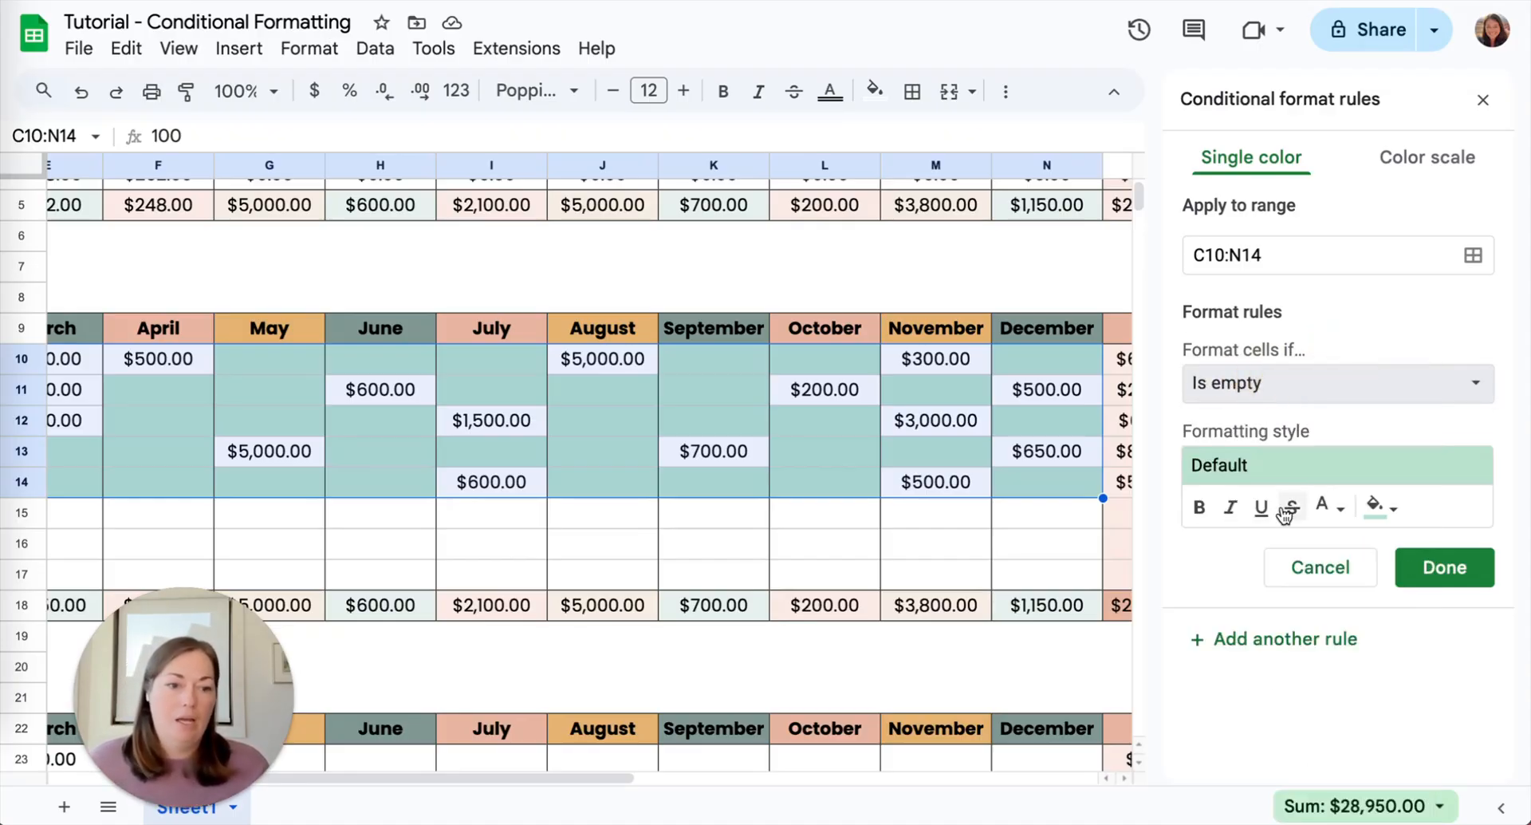
click(1377, 505)
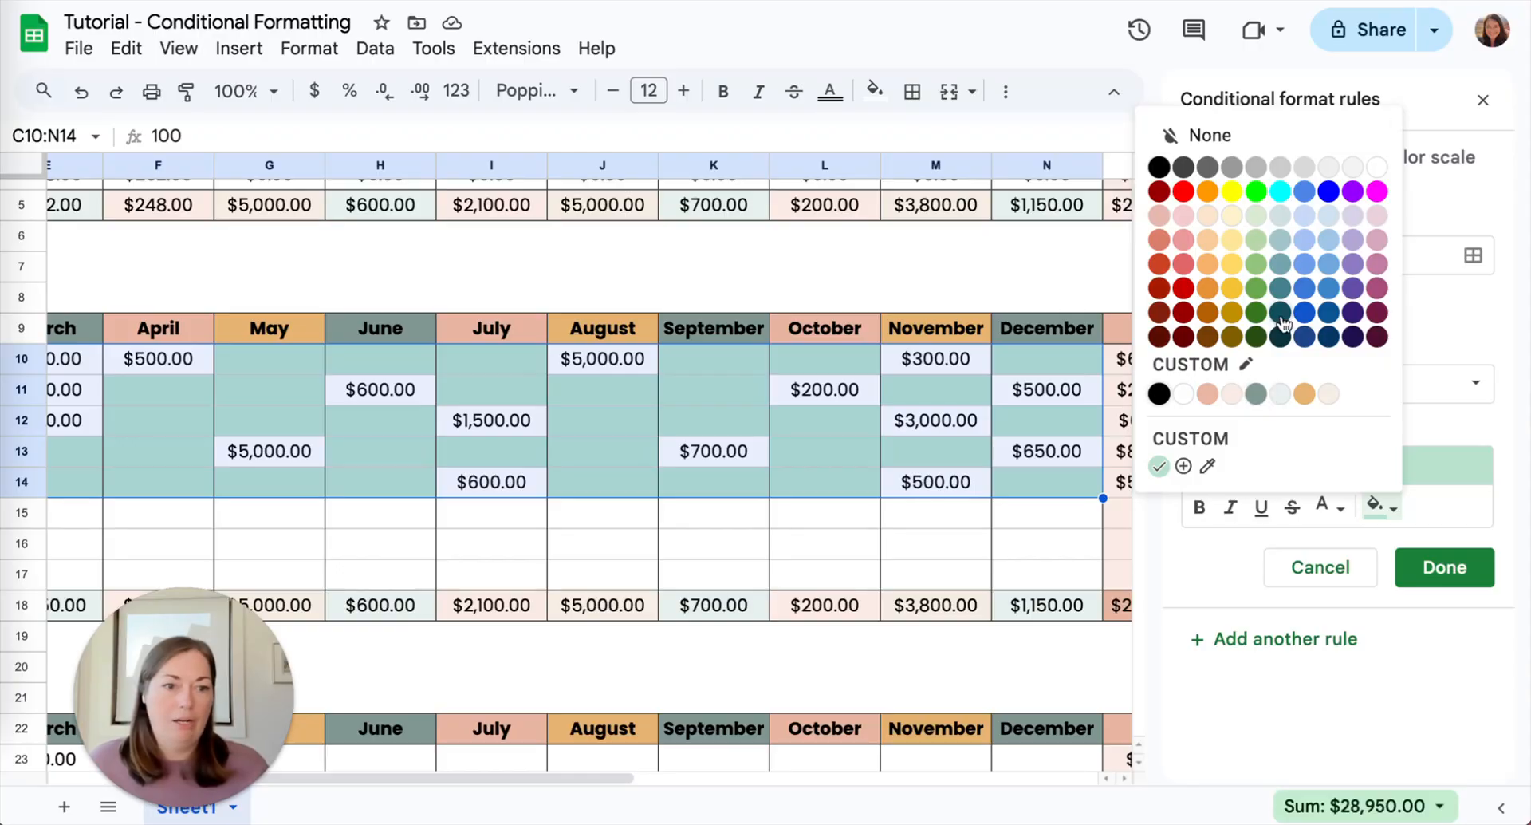
click(1207, 394)
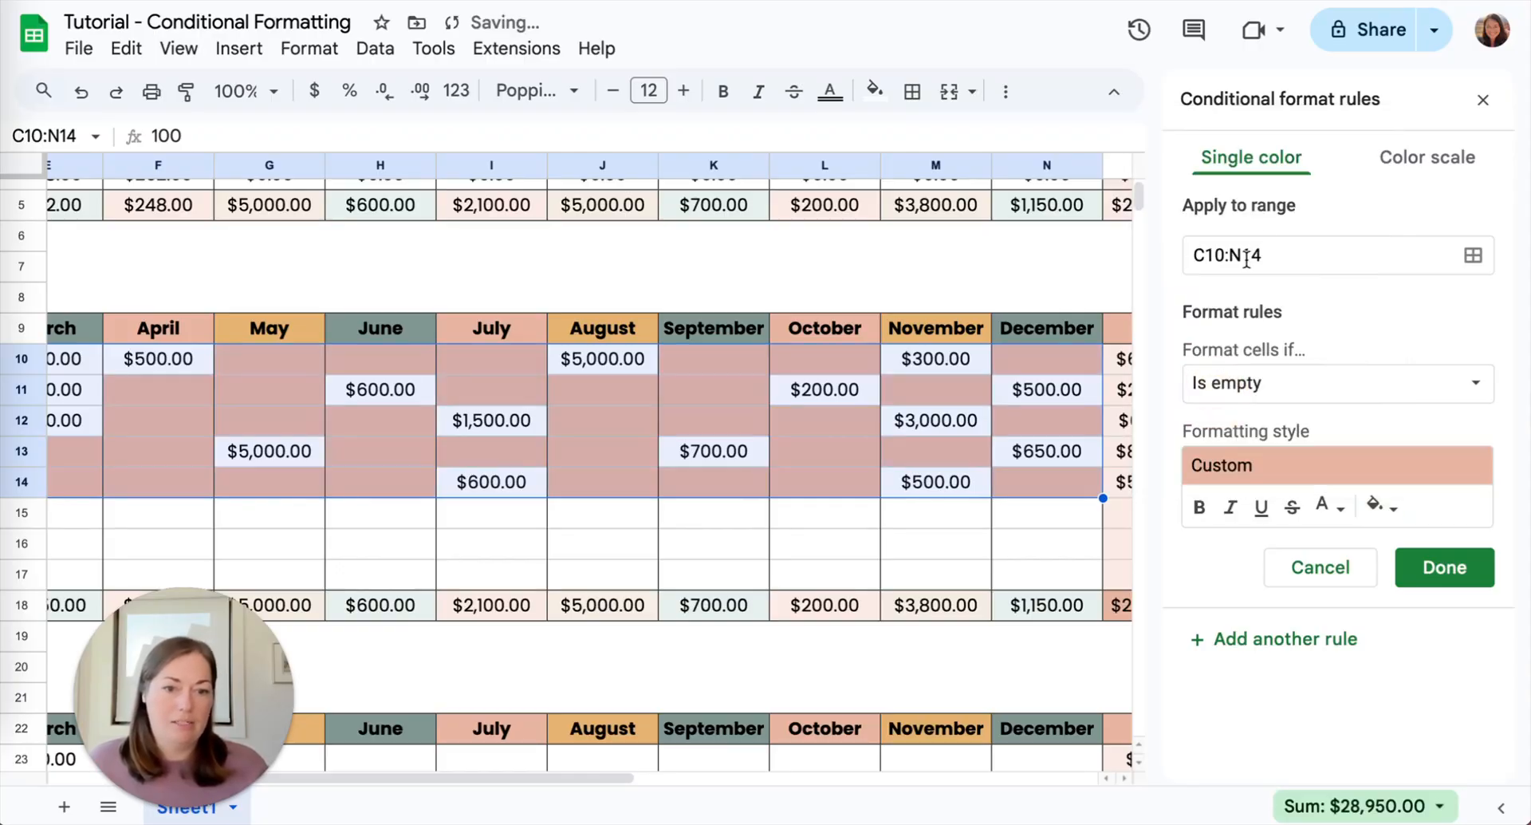
- Save the empty-cell rule and close the conditional formatting rules
scroll(778, 386, left, 5)
scroll(780, 388, left, 1)
scroll(780, 387, right, 1)
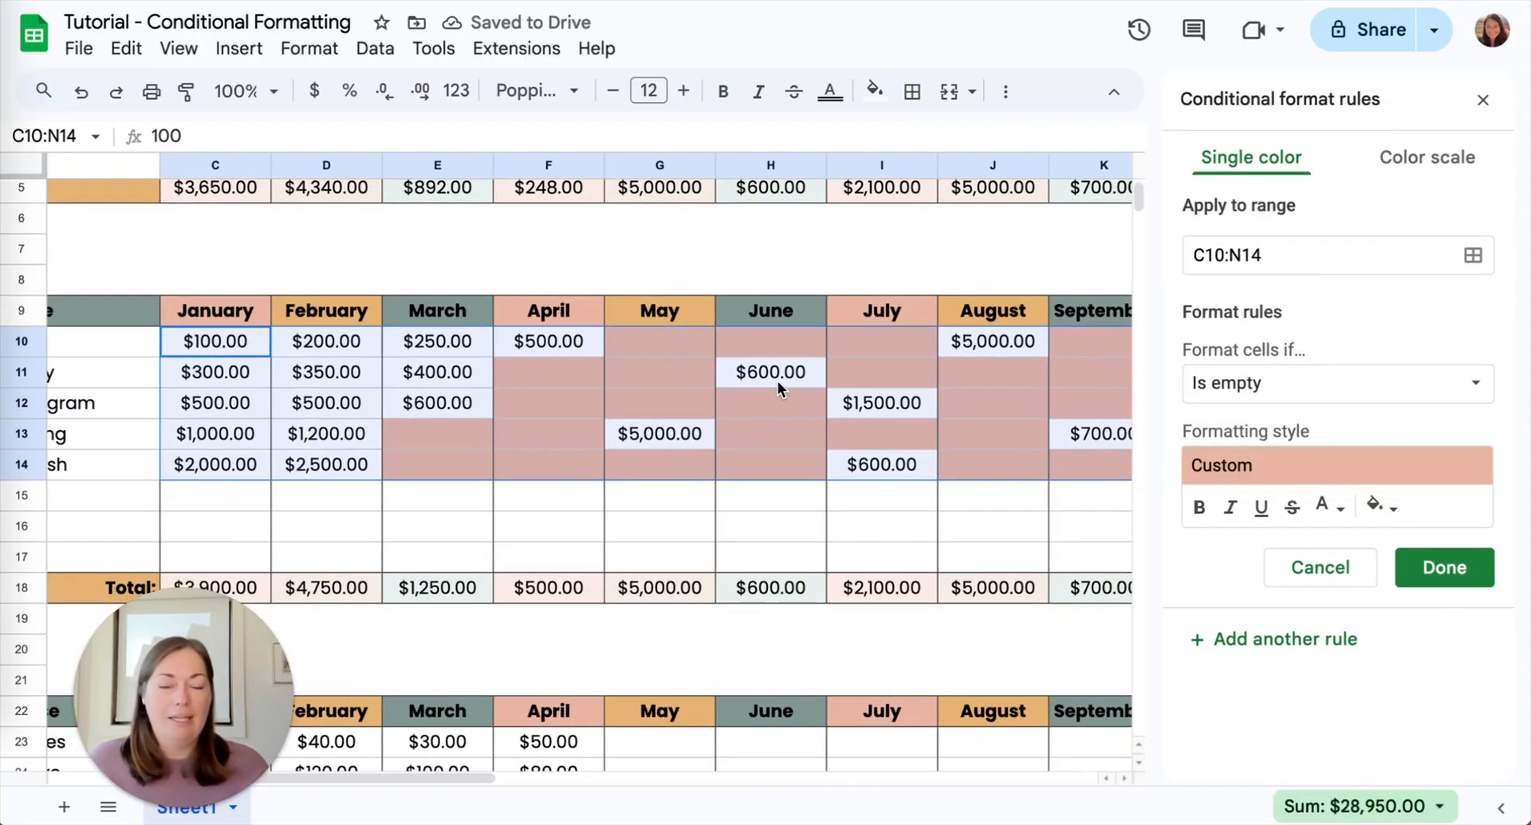
click(1444, 567)
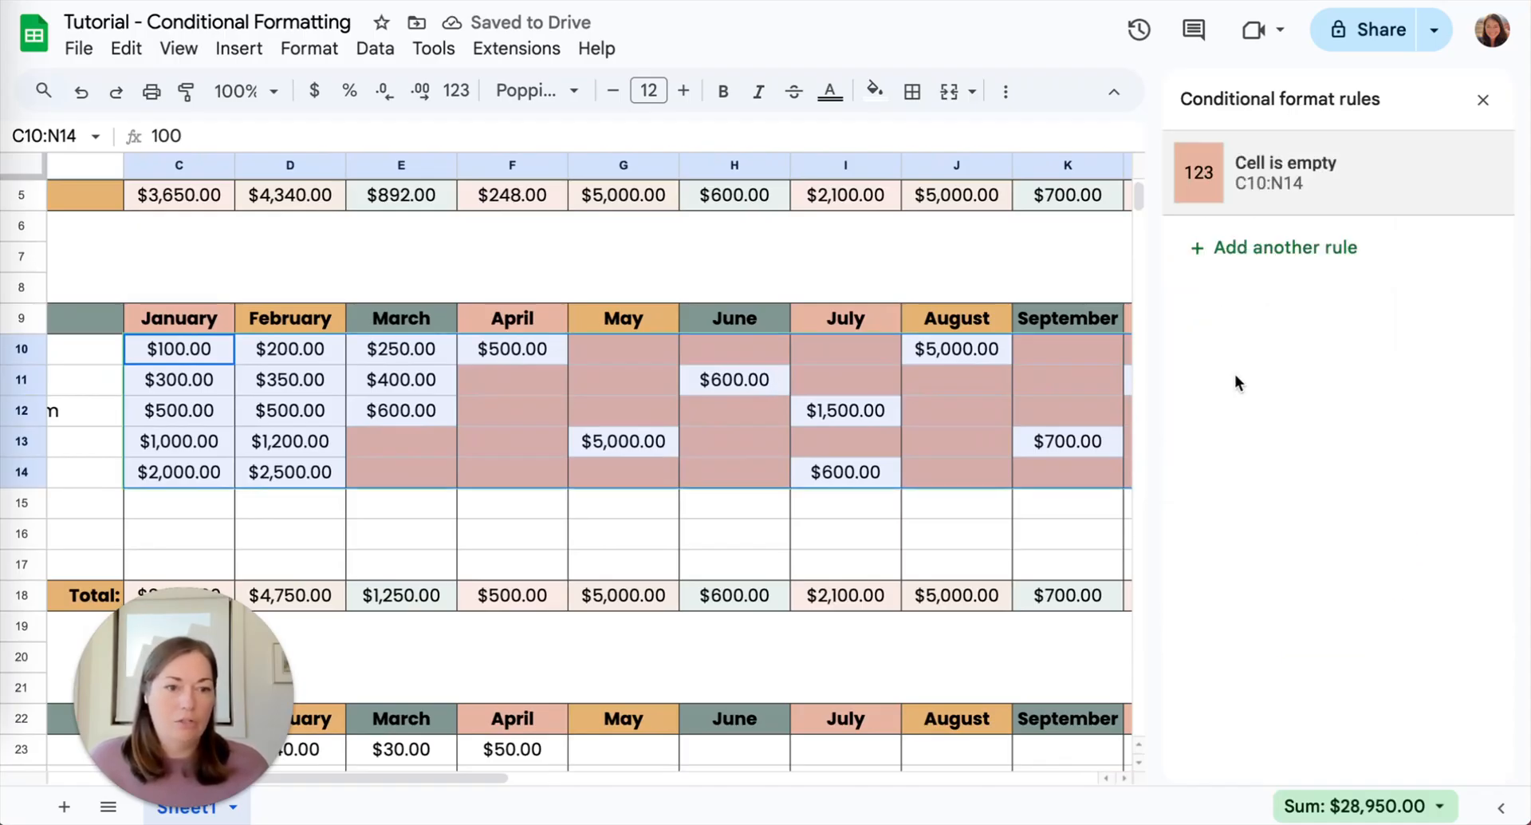
click(1486, 99)
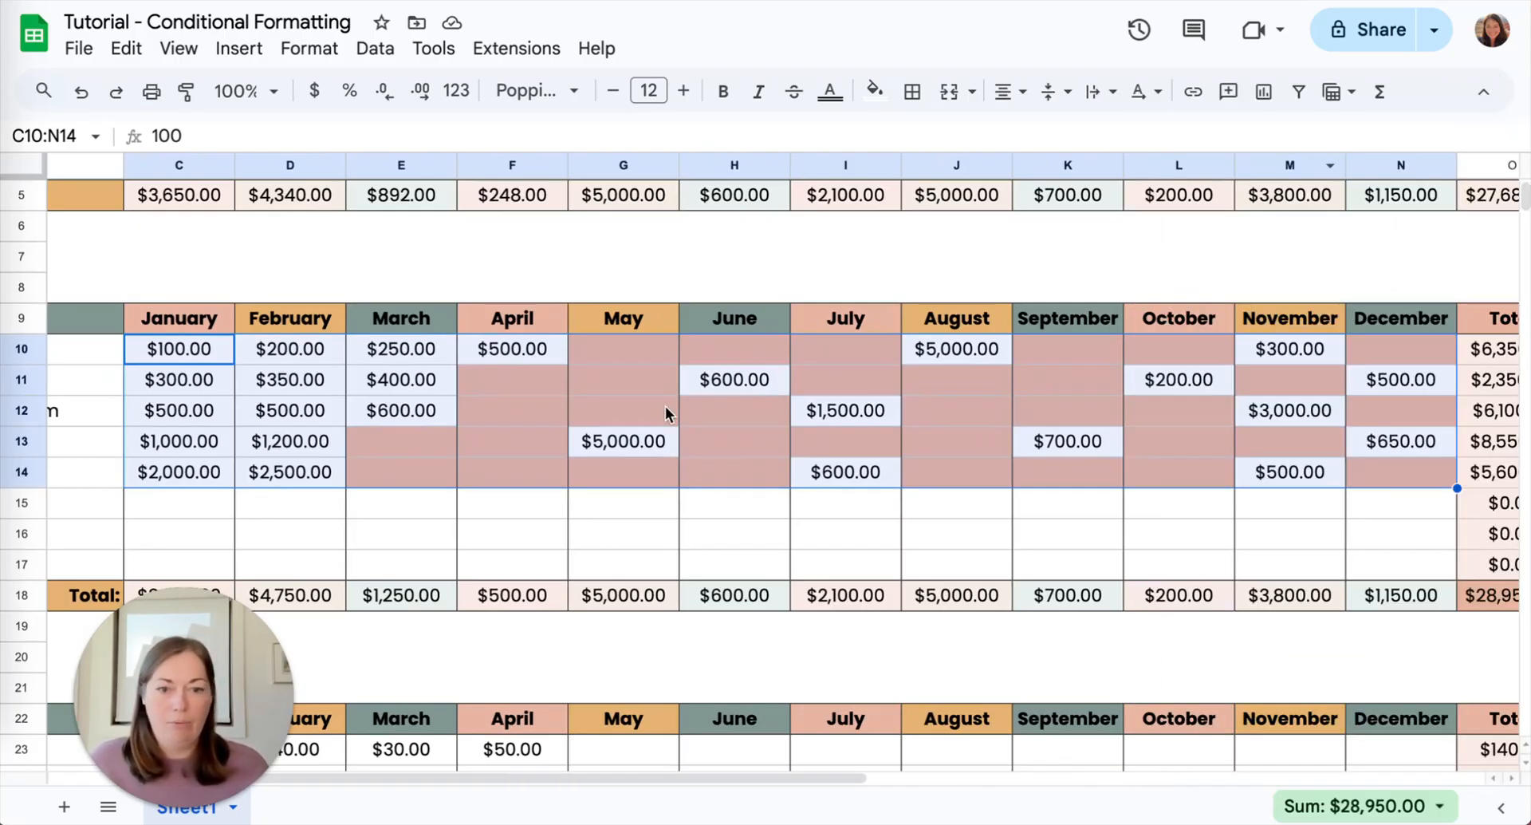
- Enter 600 as the Shopify income for May in cell G11
click(600, 376)
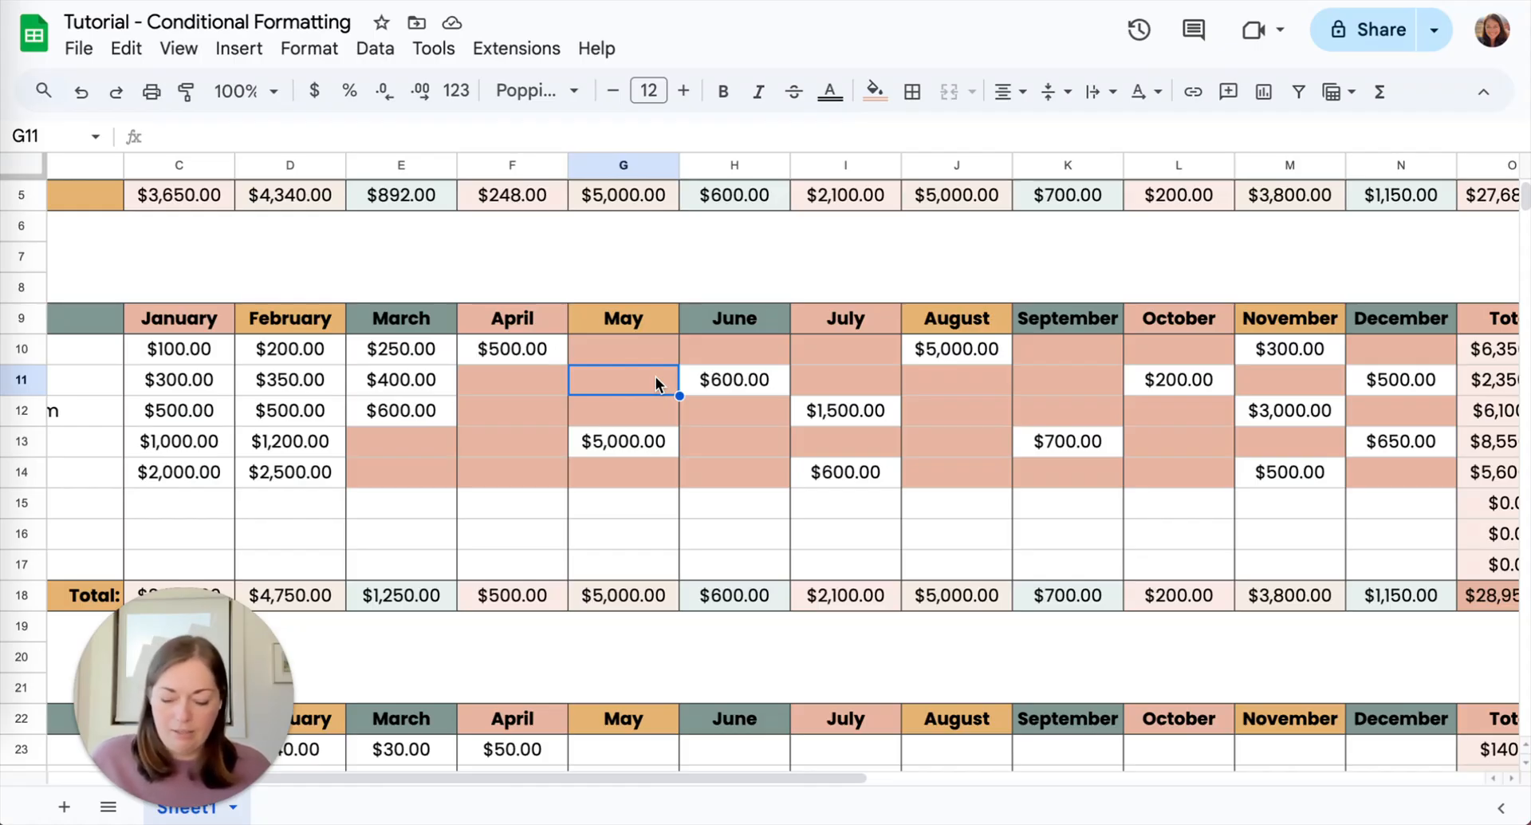
text(600)
key(Return)
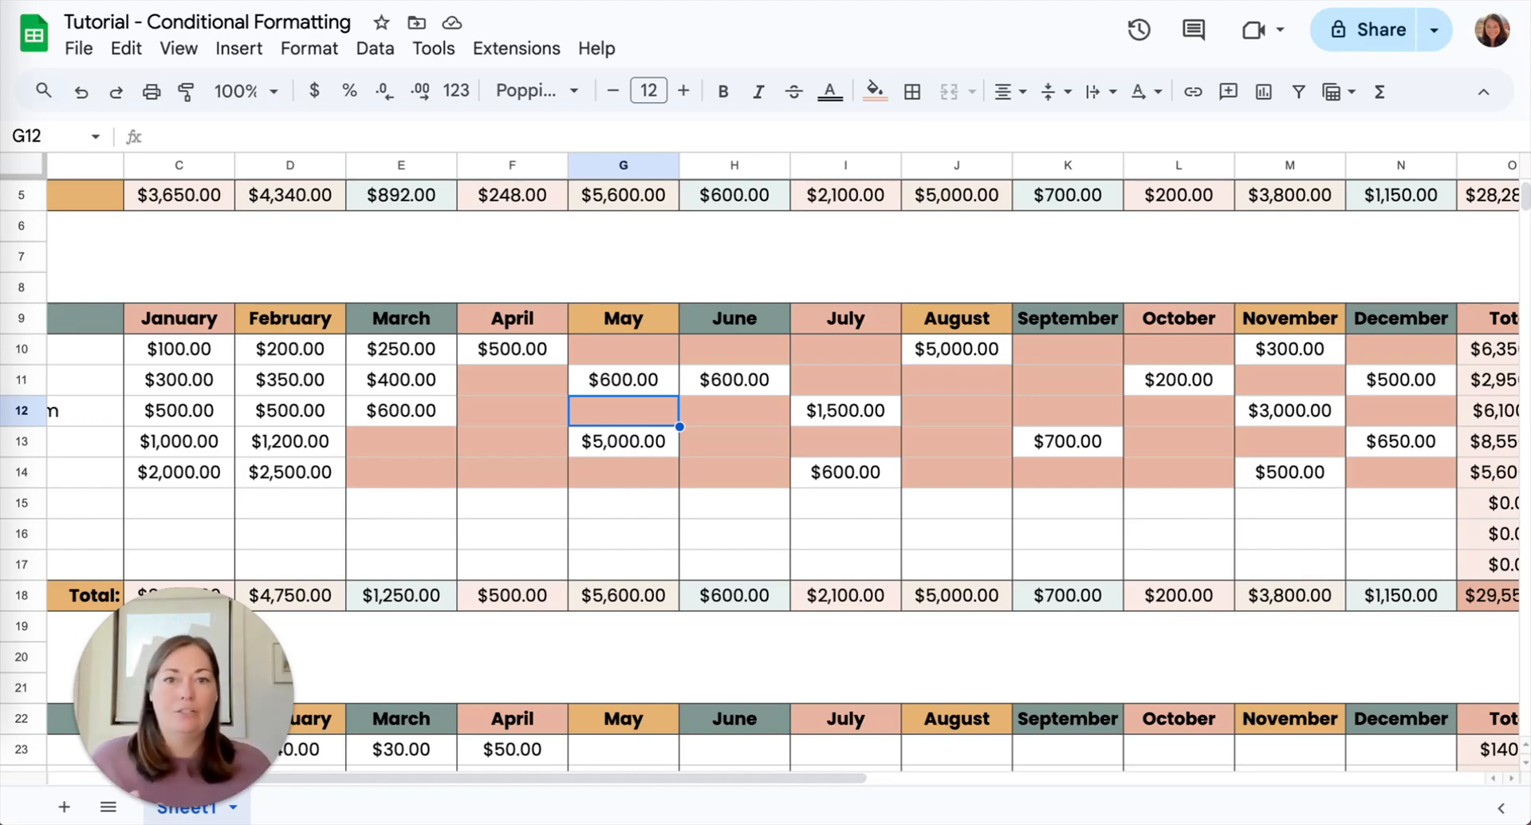
- Examine the income table from January to the Total column for cells still highlighted as empty
scroll(917, 374, left, 2)
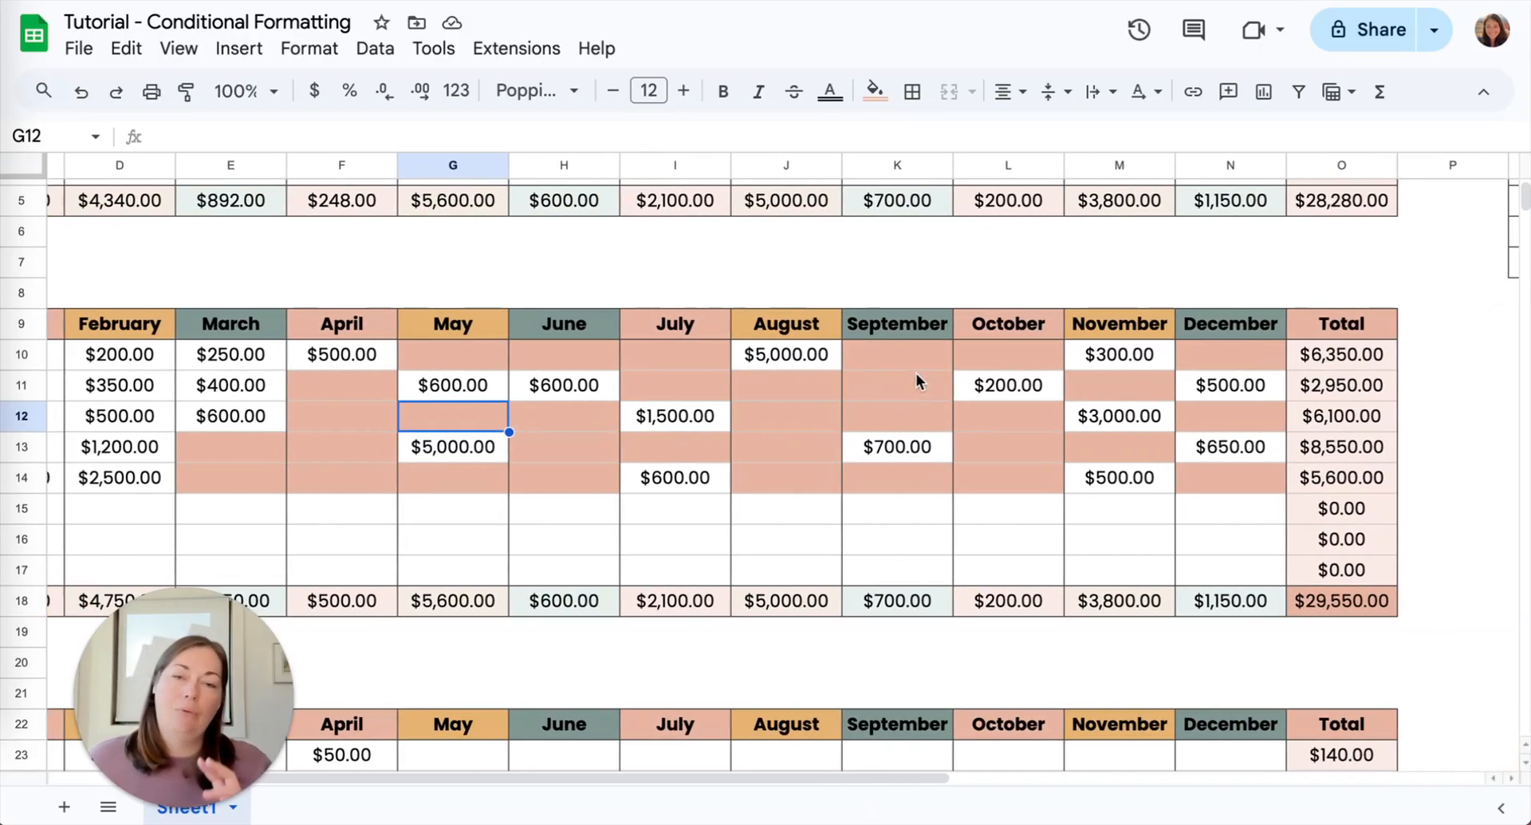
scroll(917, 373, up, 2)
scroll(916, 374, left, 1)
scroll(917, 374, down, 3)
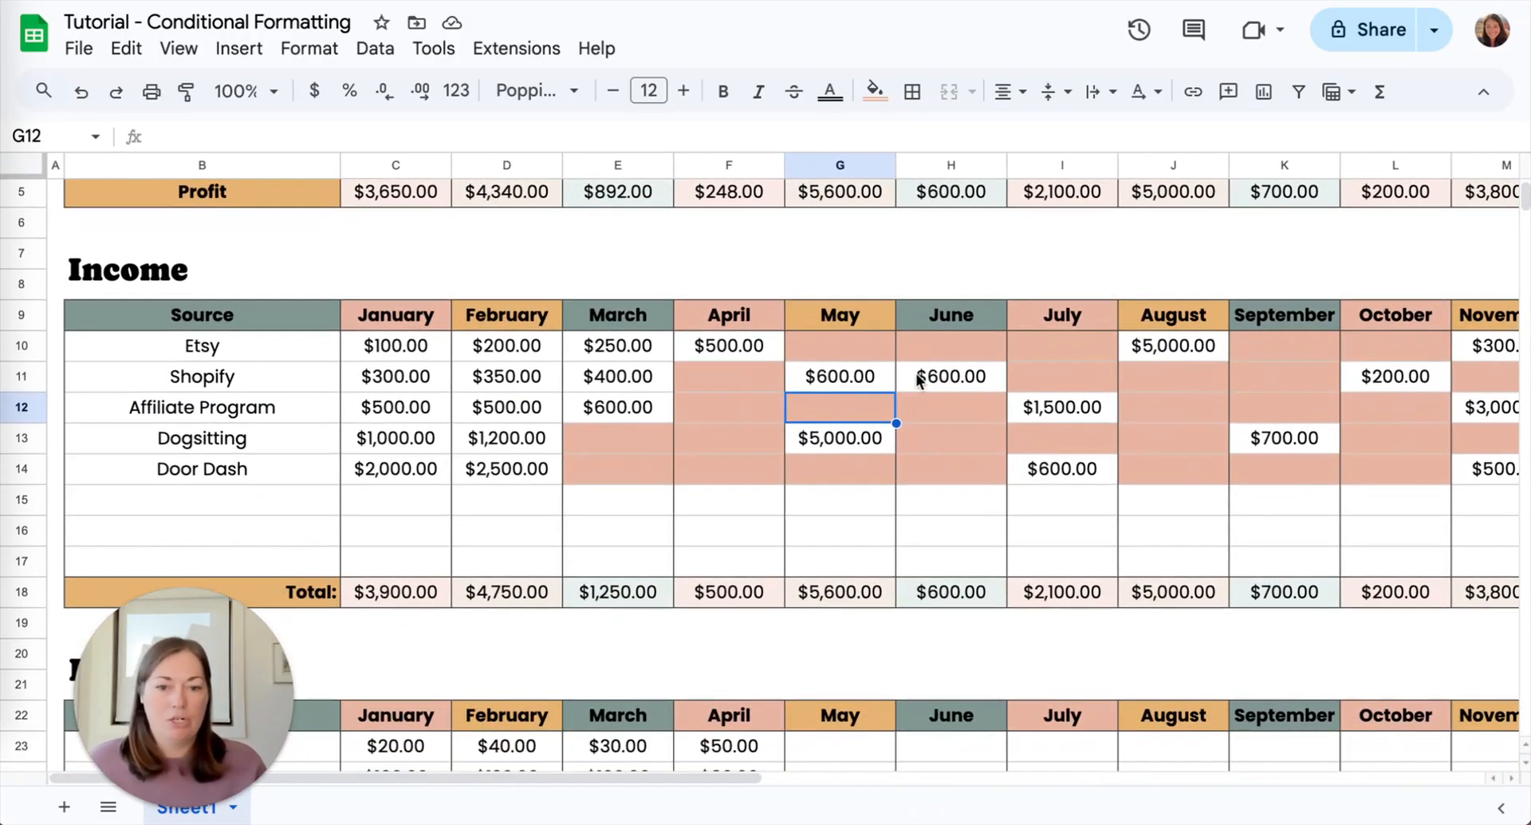
scroll(916, 374, right, 3)
scroll(916, 373, right, 1)
scroll(916, 373, left, 3)
scroll(916, 373, up, 1)
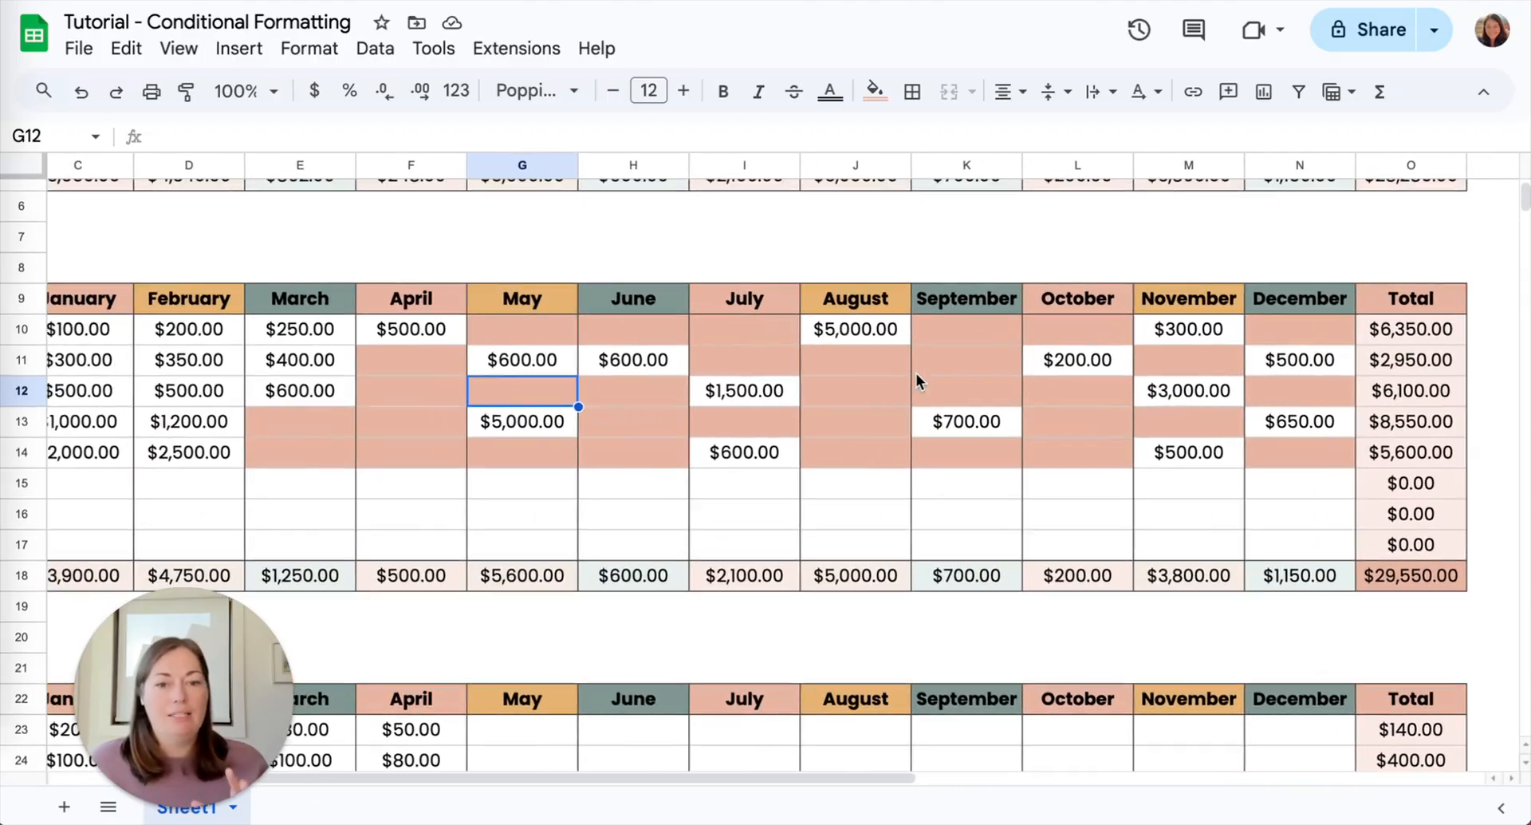